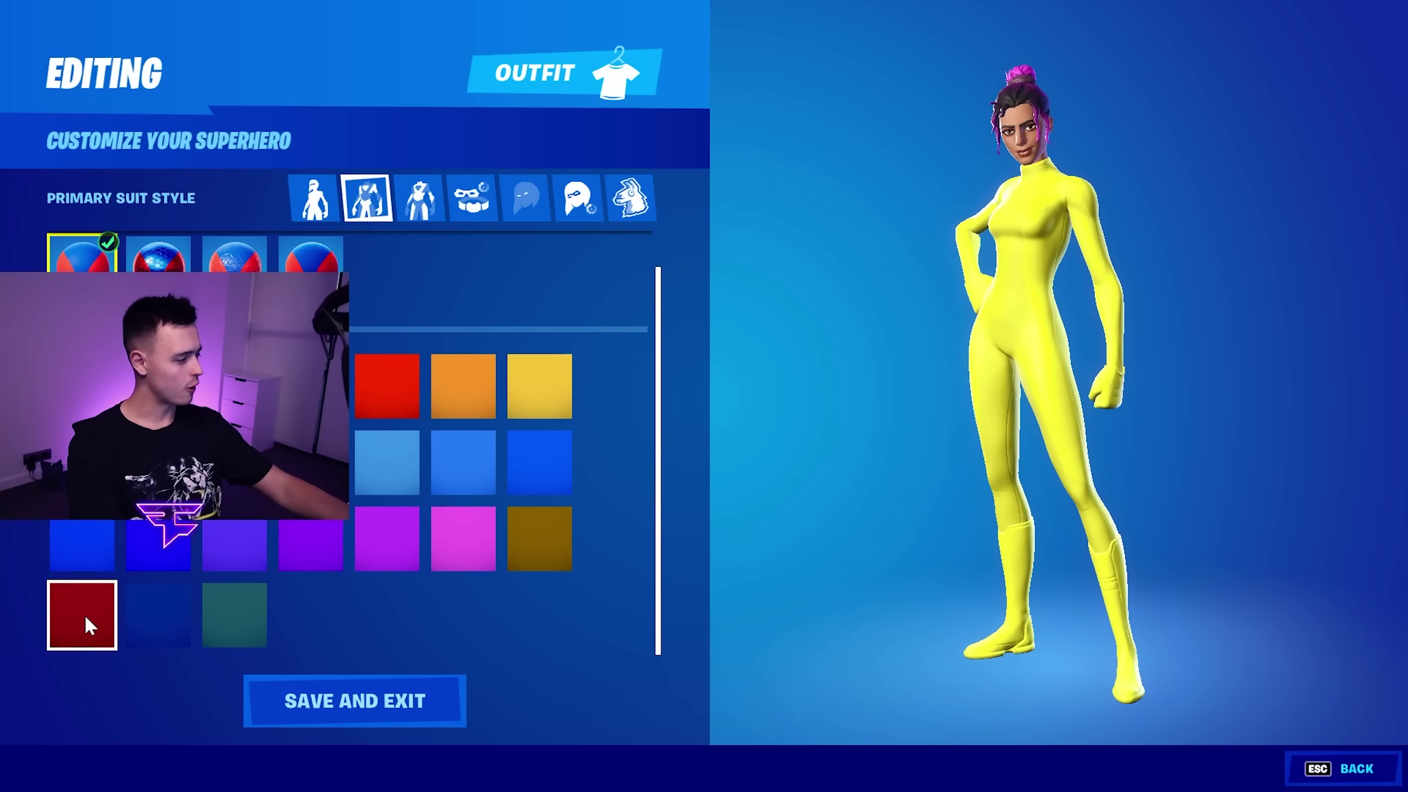
Step: Edit the superhero outfit's style to red hair and a red suit, then save and exit
click(83, 616)
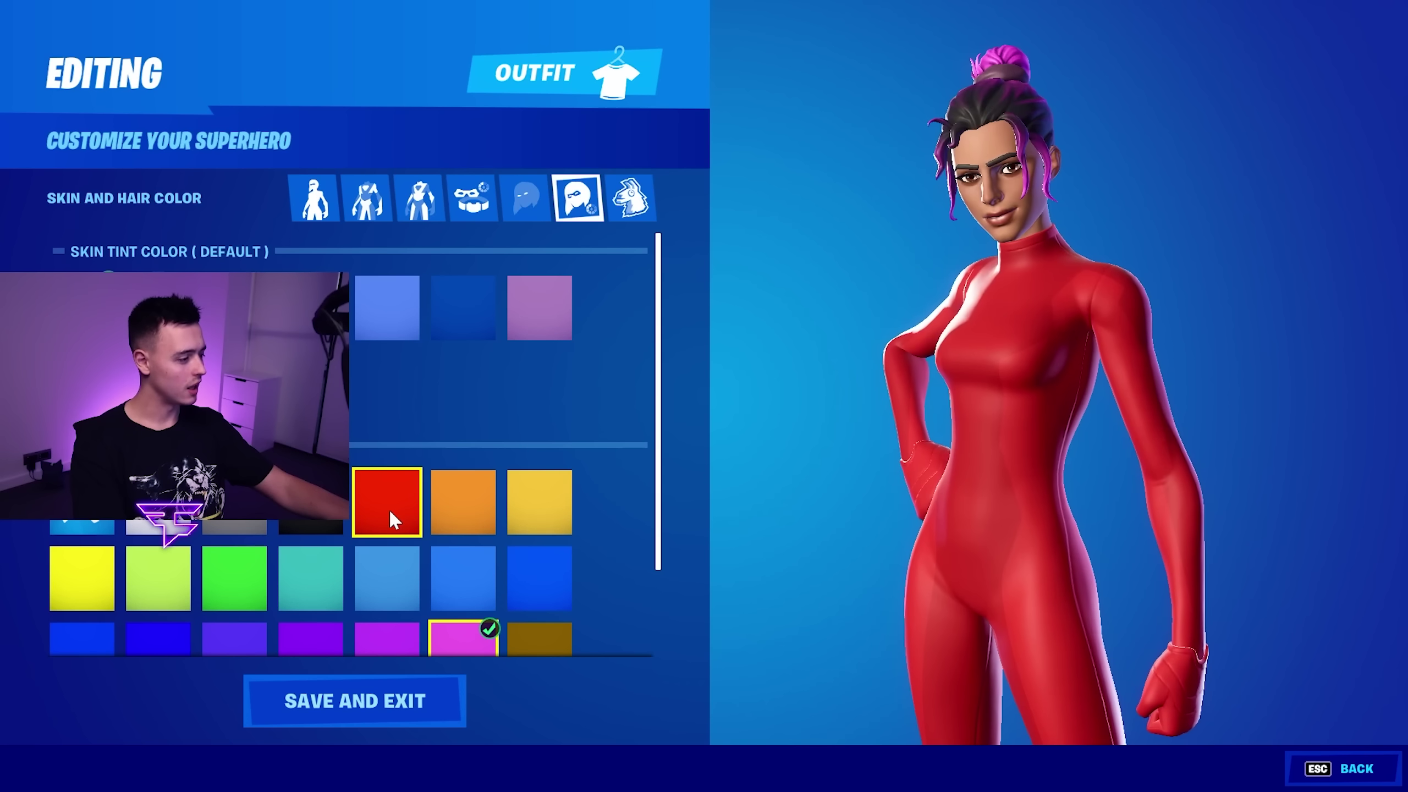
click(389, 509)
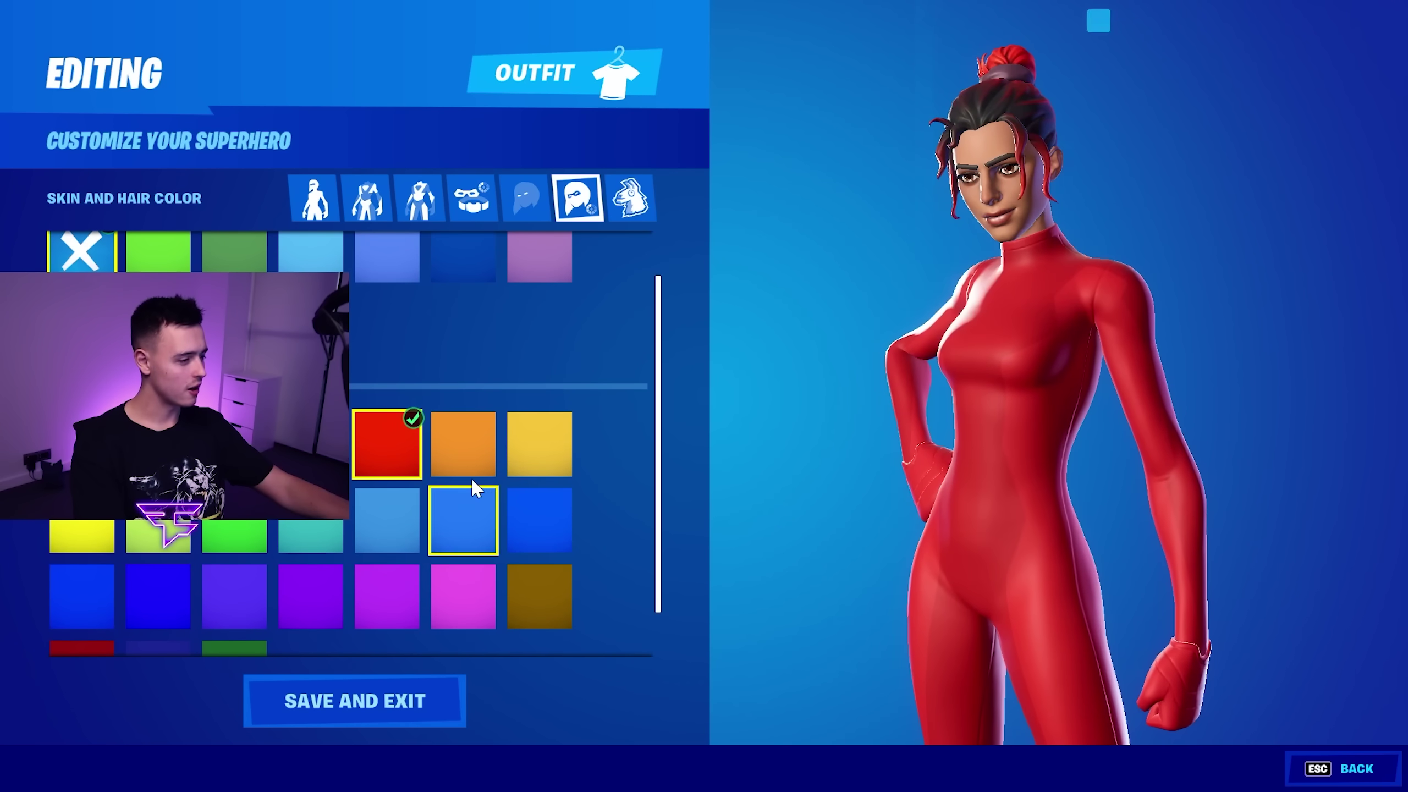
click(377, 703)
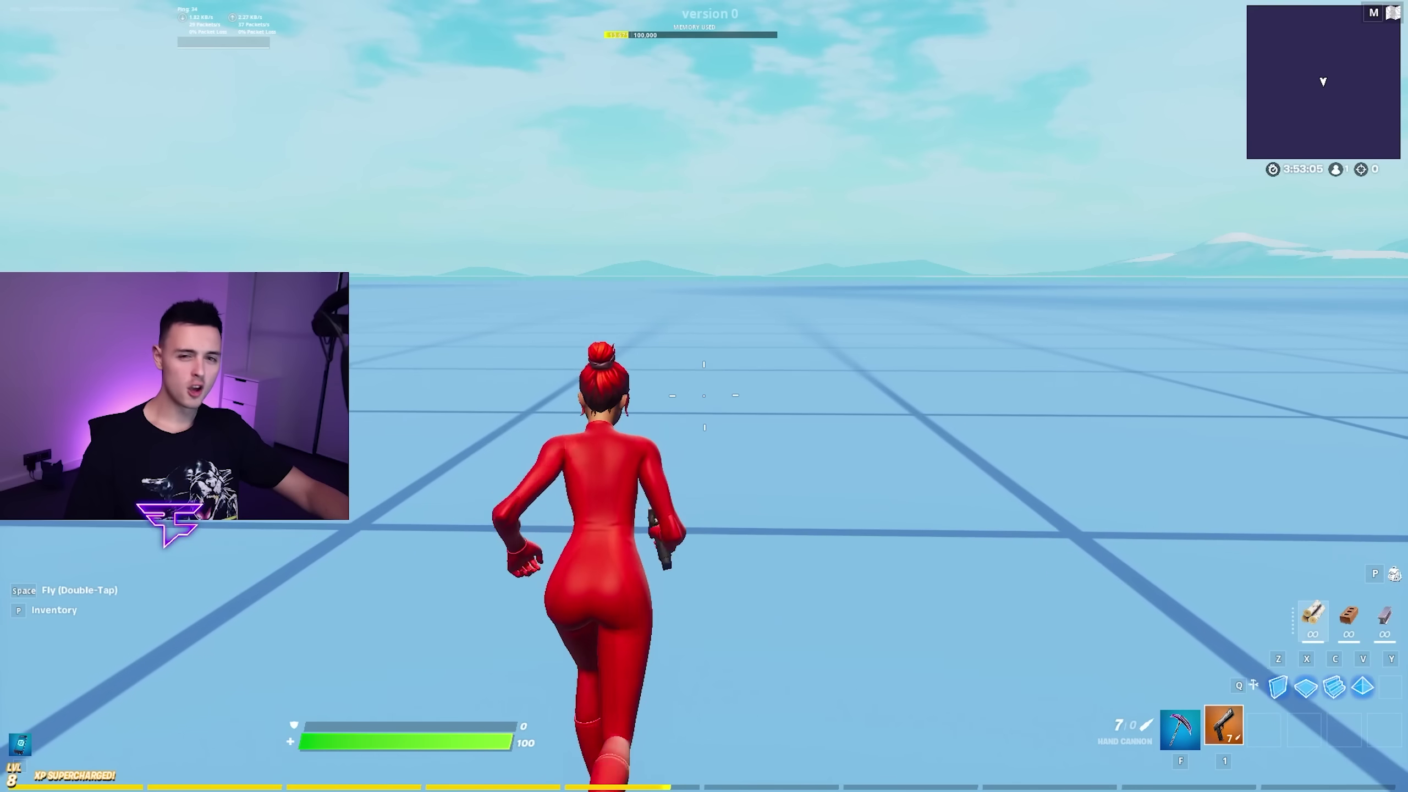
Step: Hold W to run the red-suited character forward across the grid map
key(w)
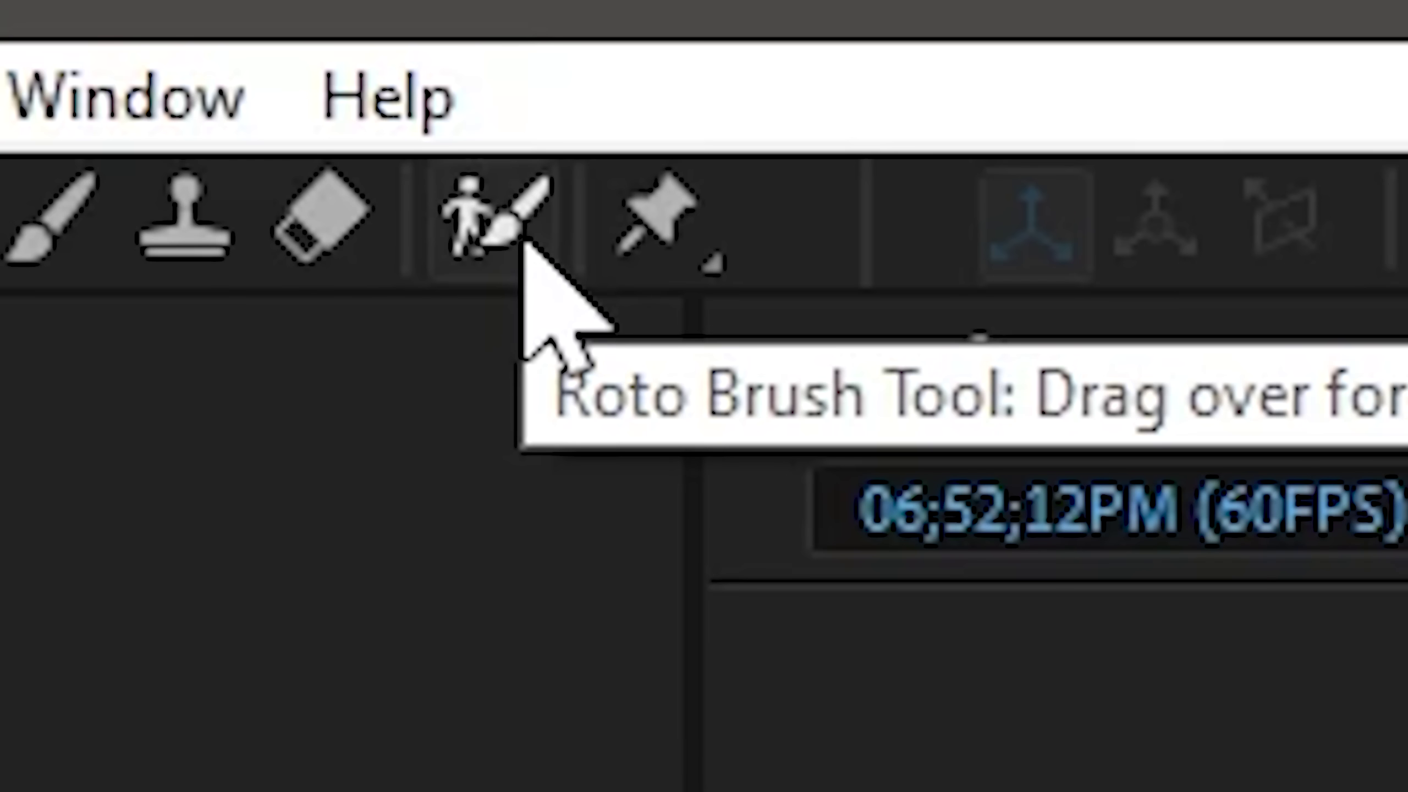
Step: Pick Roto Brush, open the clip in the Layer panel, and set the time to 0:00:04:31
click(495, 232)
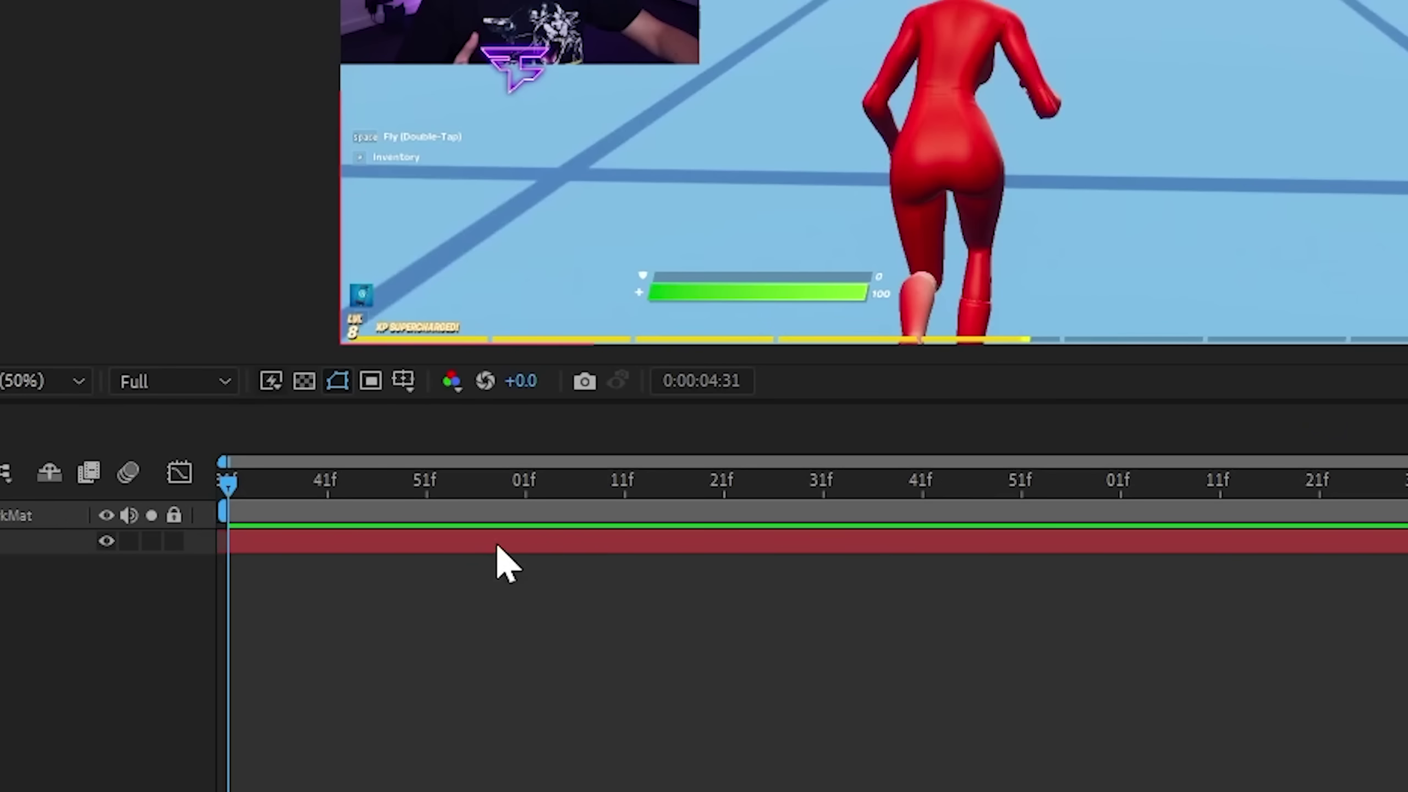
double_click(497, 546)
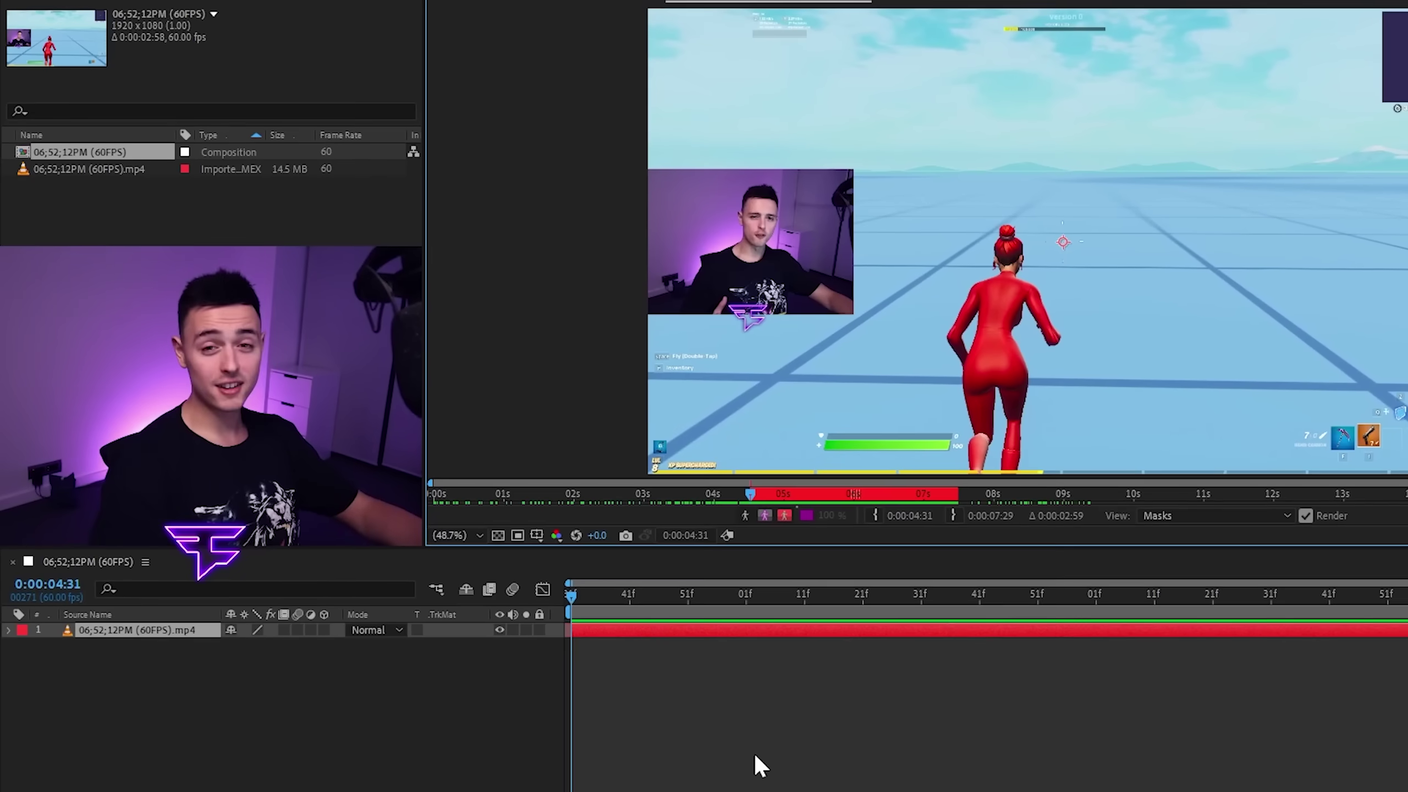
click(751, 596)
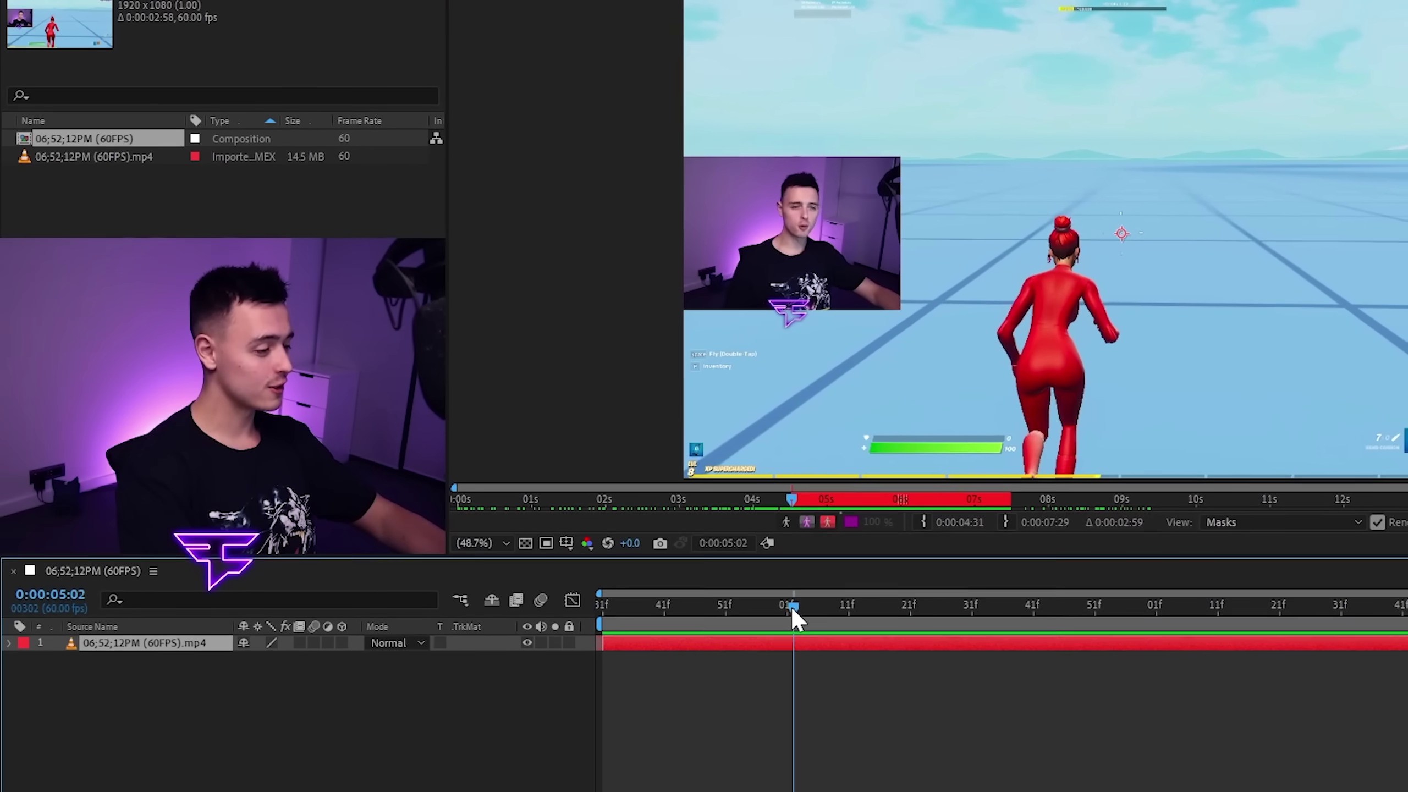
drag(790, 605, 598, 618)
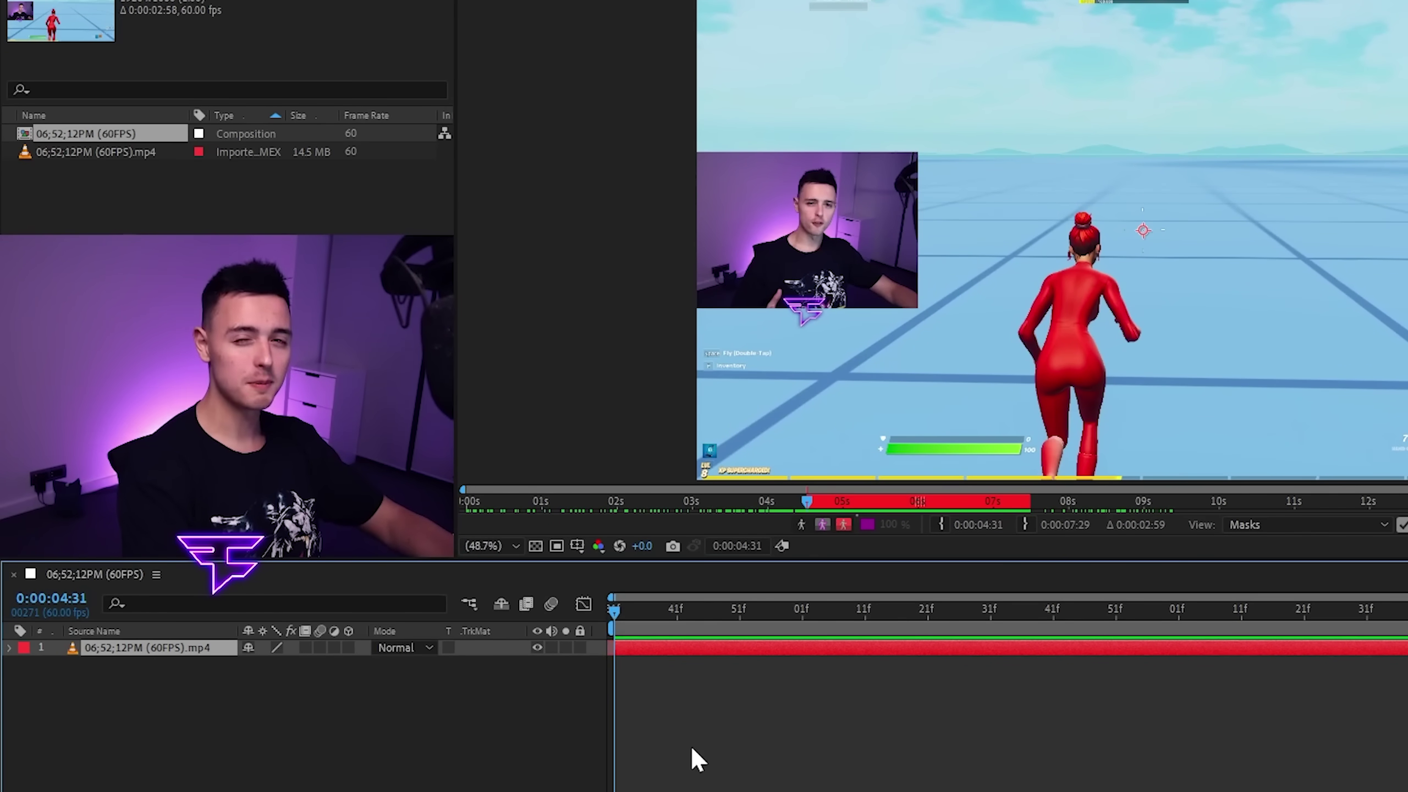
Step: Frame the character in the Layer panel and paint a Roto Brush foreground stroke over its leg
scroll(1106, 384, up, 3)
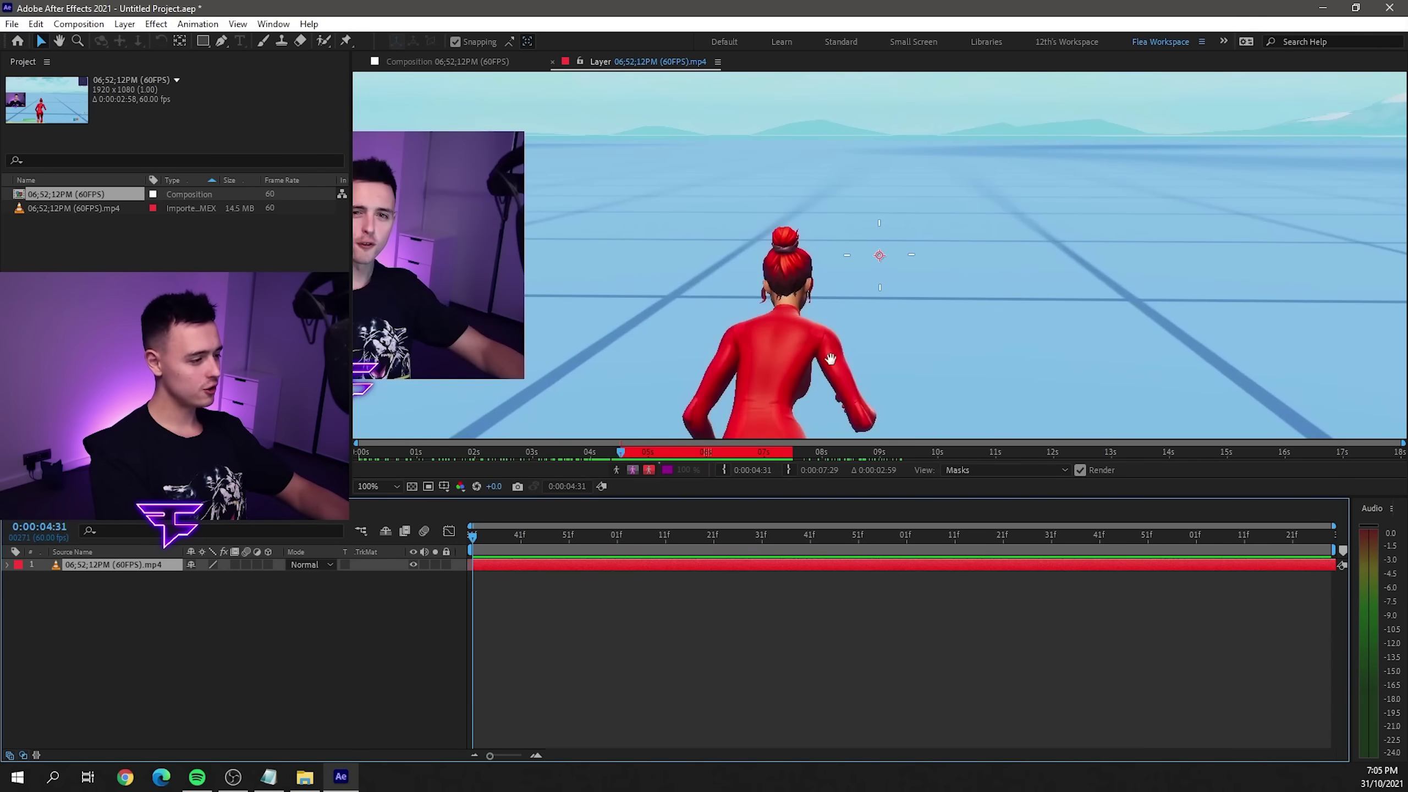
drag(830, 254, 828, 202)
drag(786, 496, 803, 731)
click(324, 42)
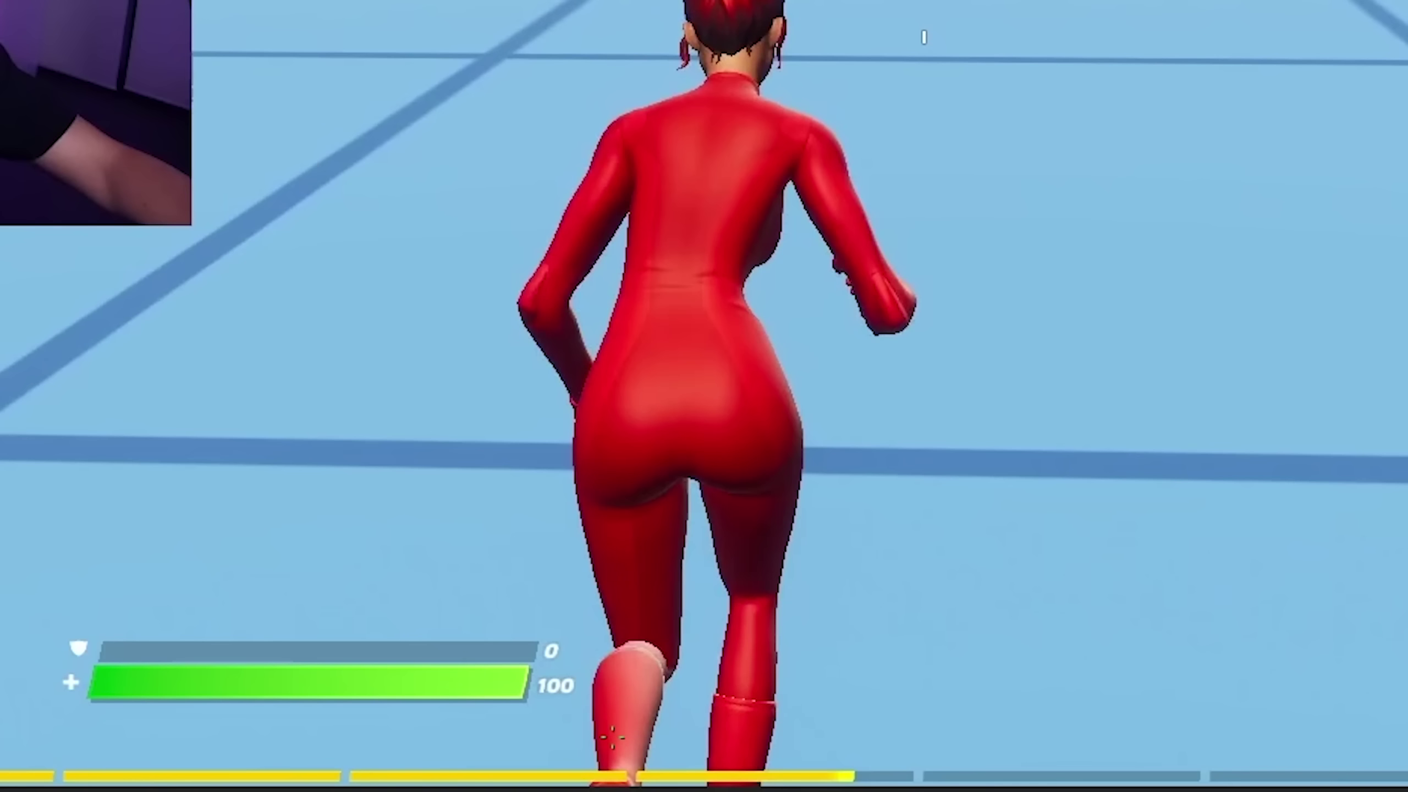
drag(614, 733, 630, 673)
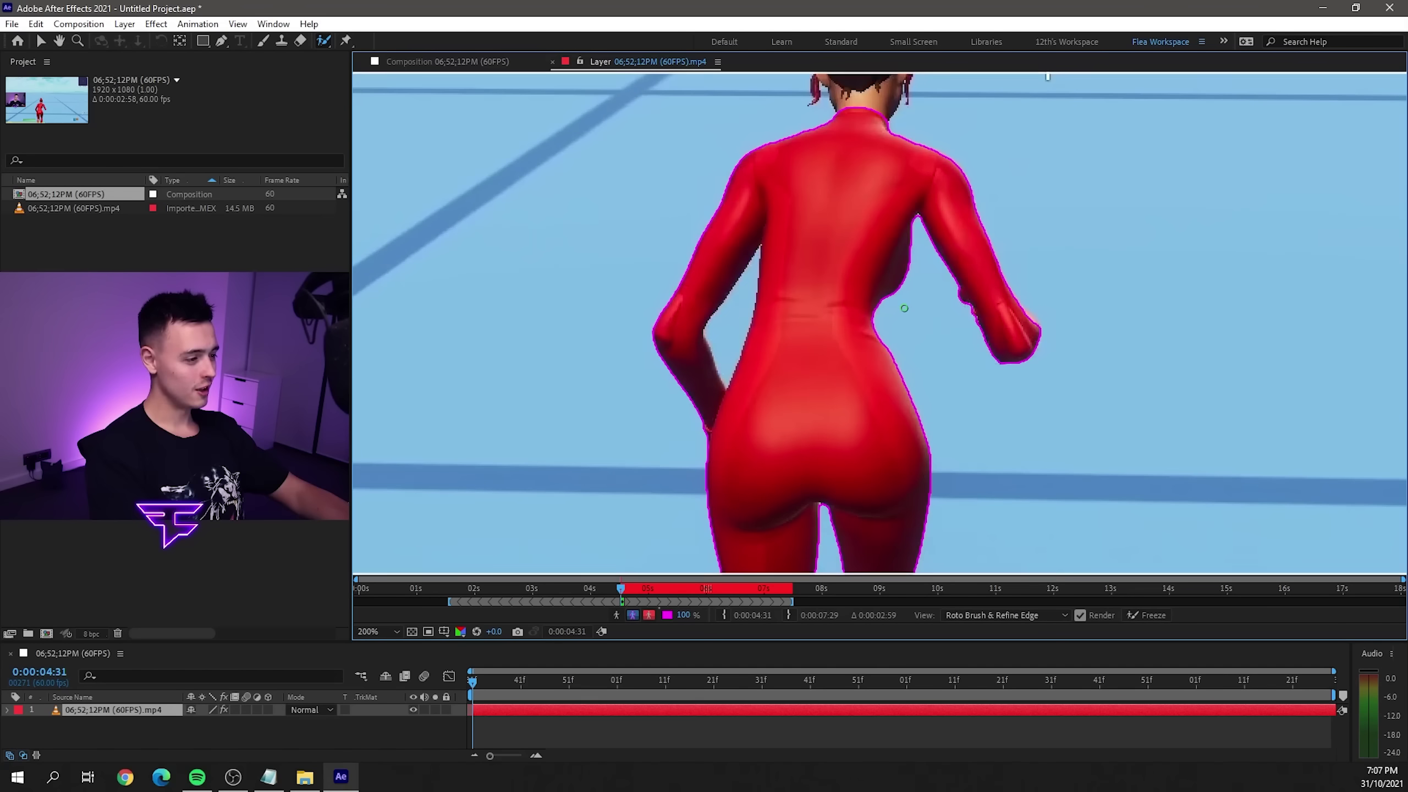
Step: Change the selection outline colour to green (00FF06) and extend the selection over the neck and hair
scroll(908, 305, up, 5)
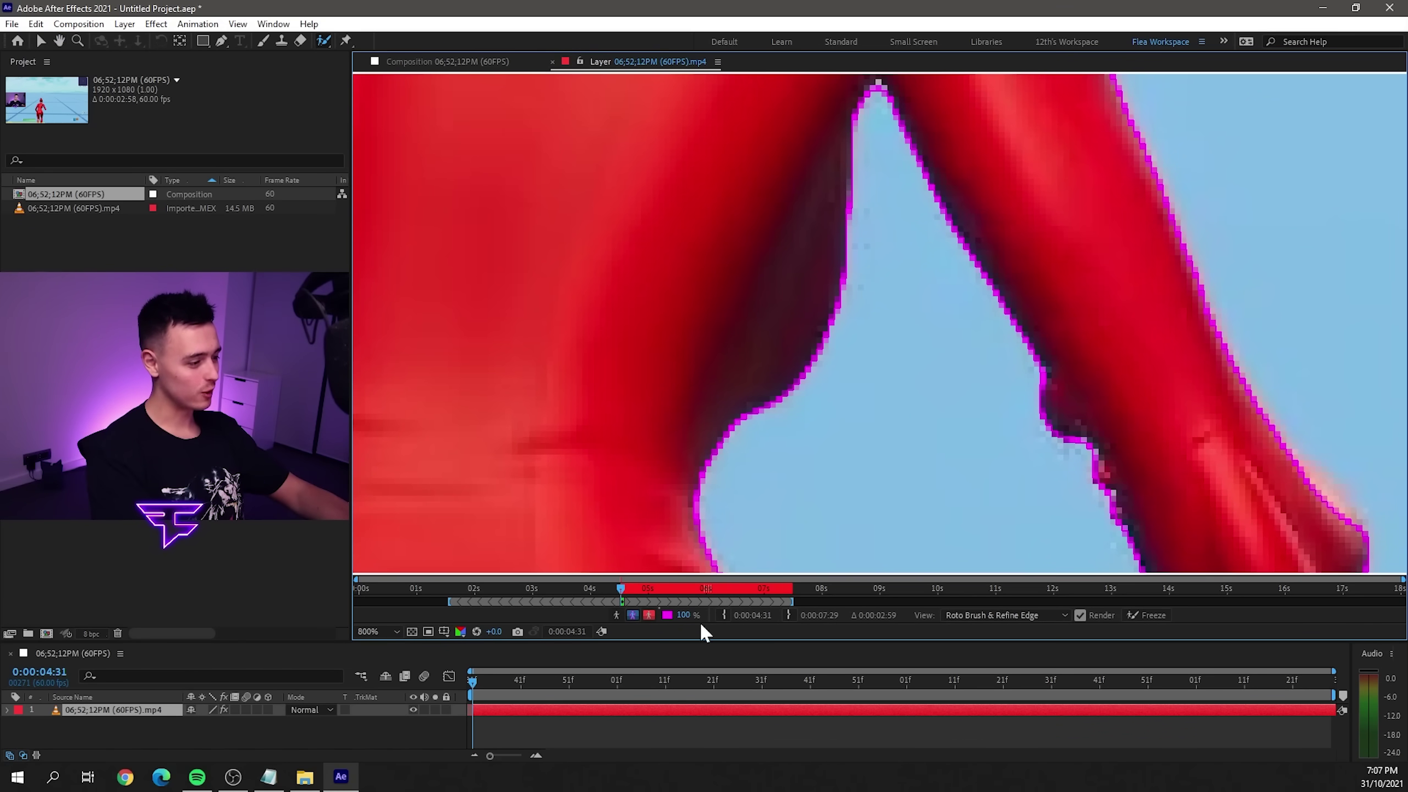
click(666, 615)
drag(829, 487, 830, 577)
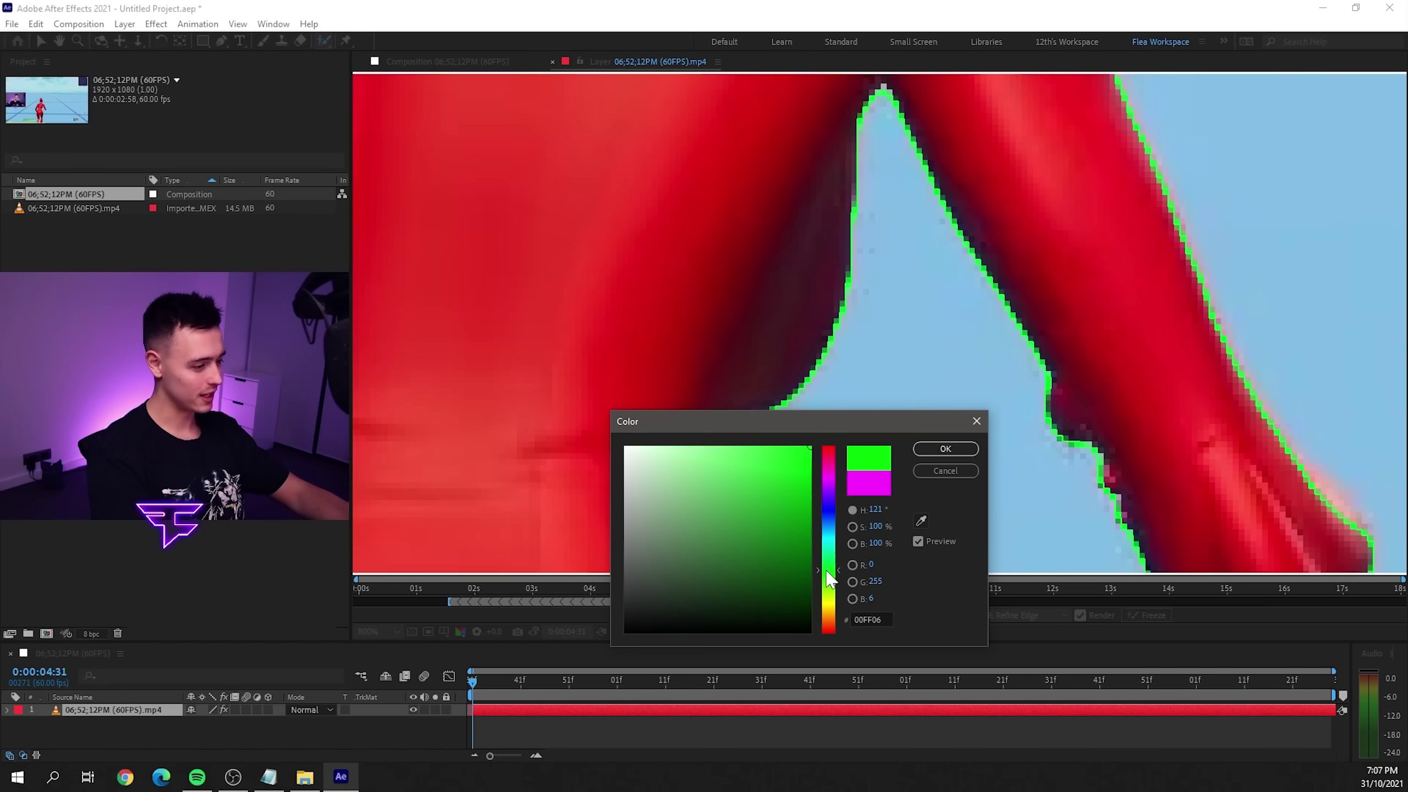
click(964, 448)
scroll(884, 364, down, 4)
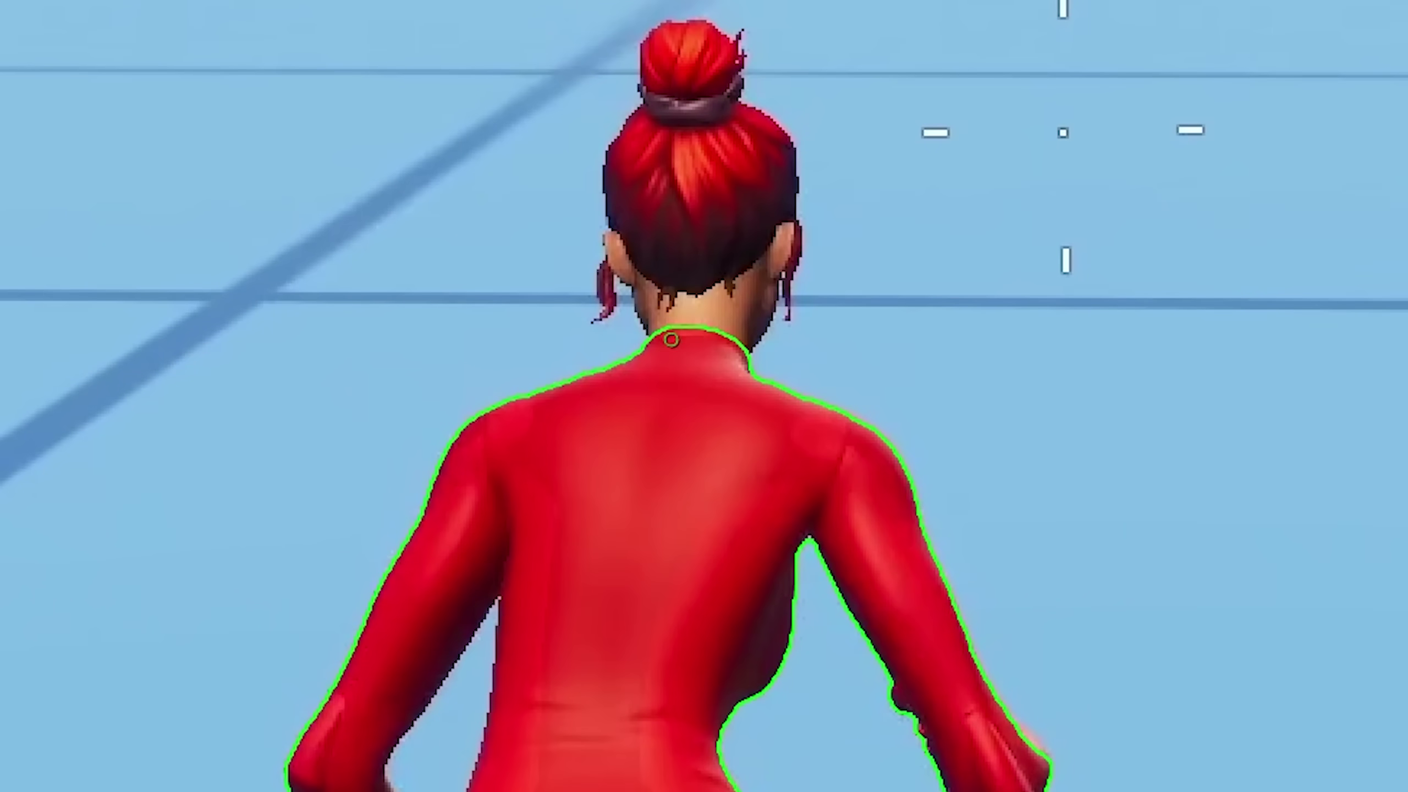
drag(667, 340, 654, 149)
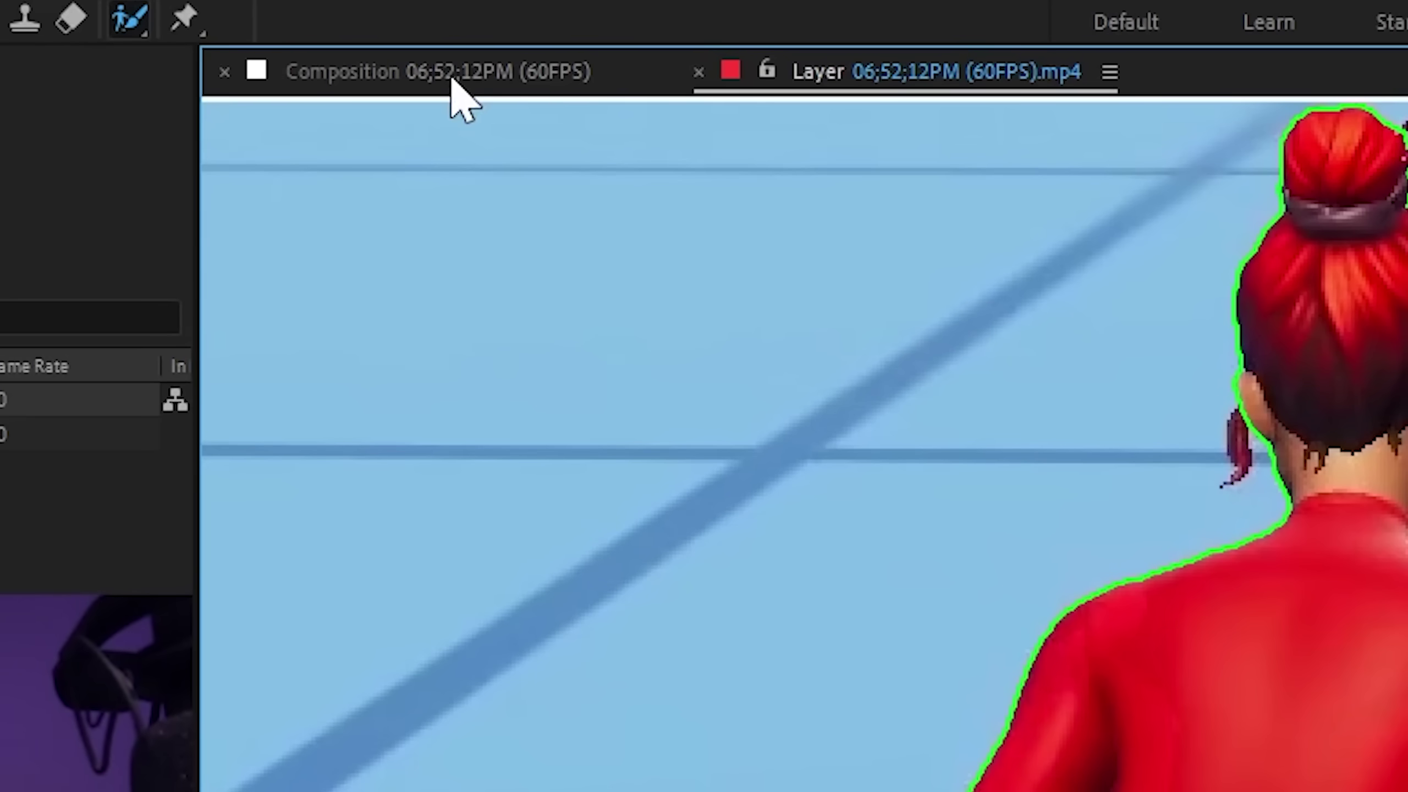
Step: Switch to the Composition view and subtract the arm-to-body gap from the matte
click(453, 80)
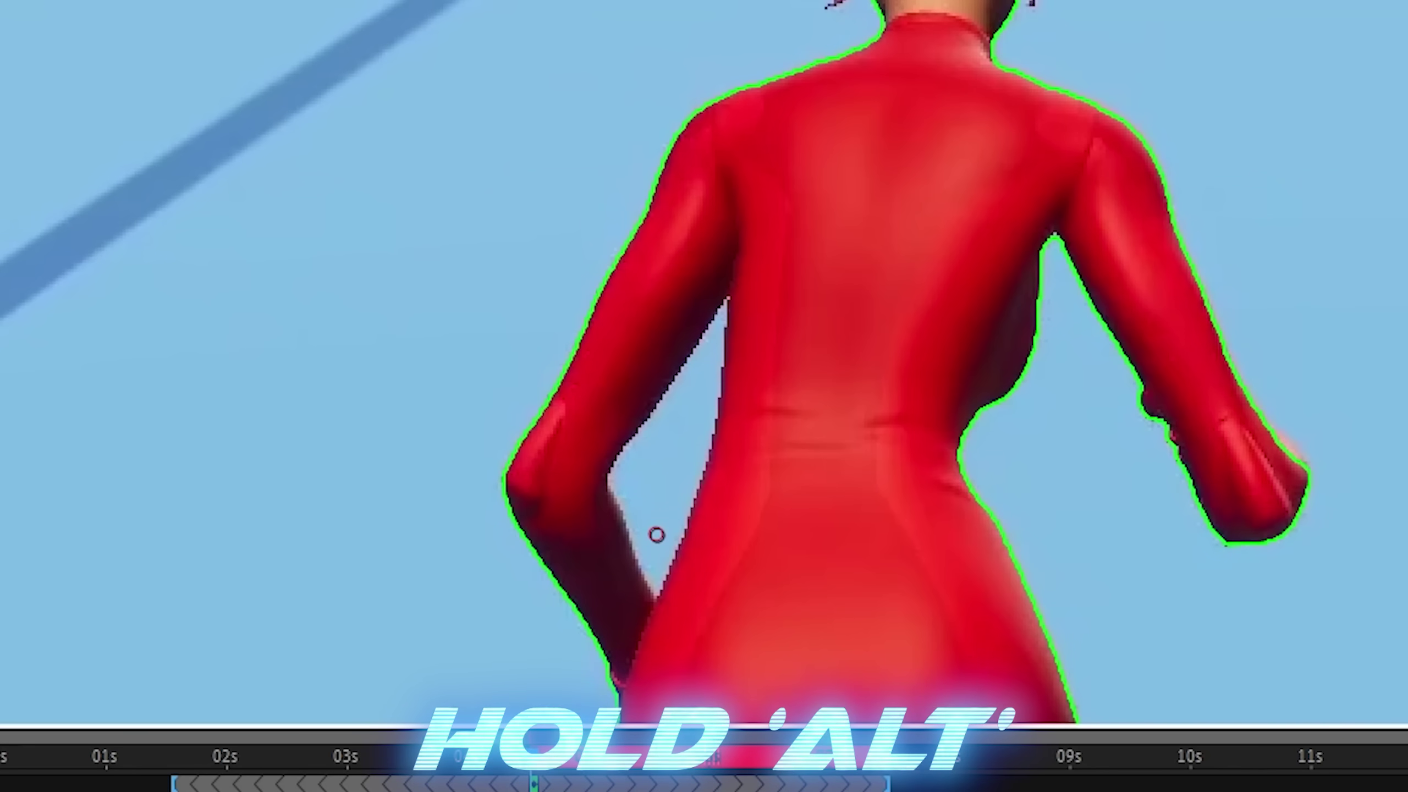
drag(662, 506, 662, 510)
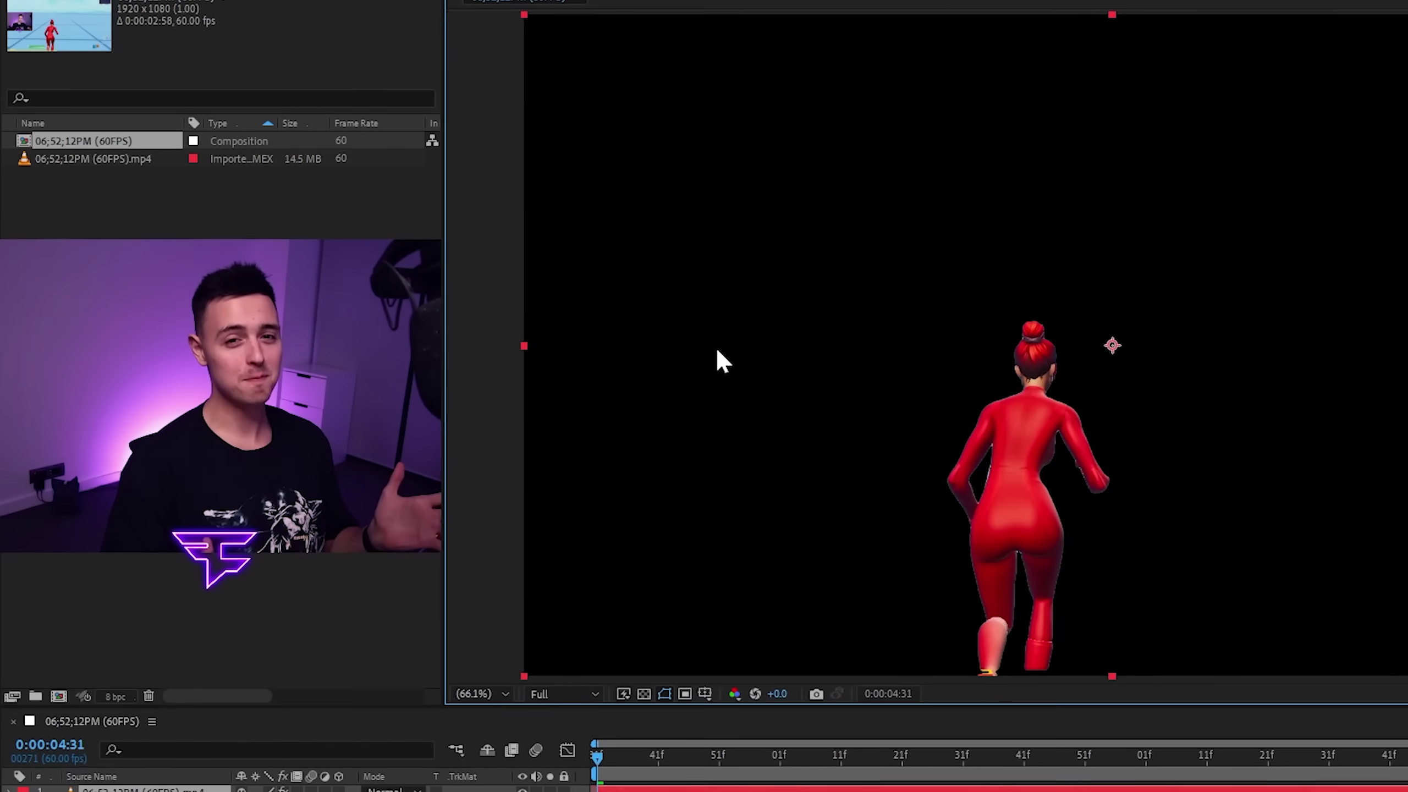
click(746, 2)
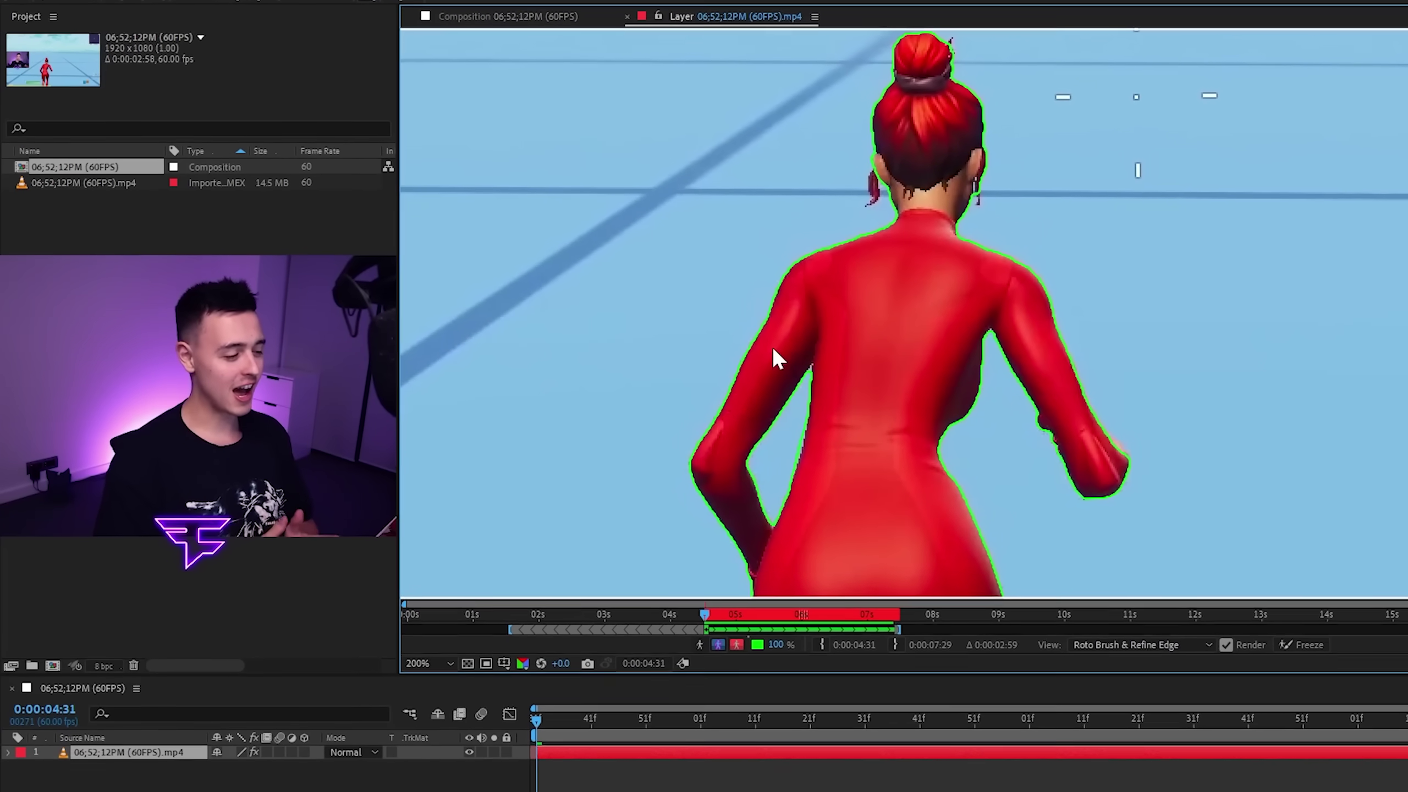
key(space)
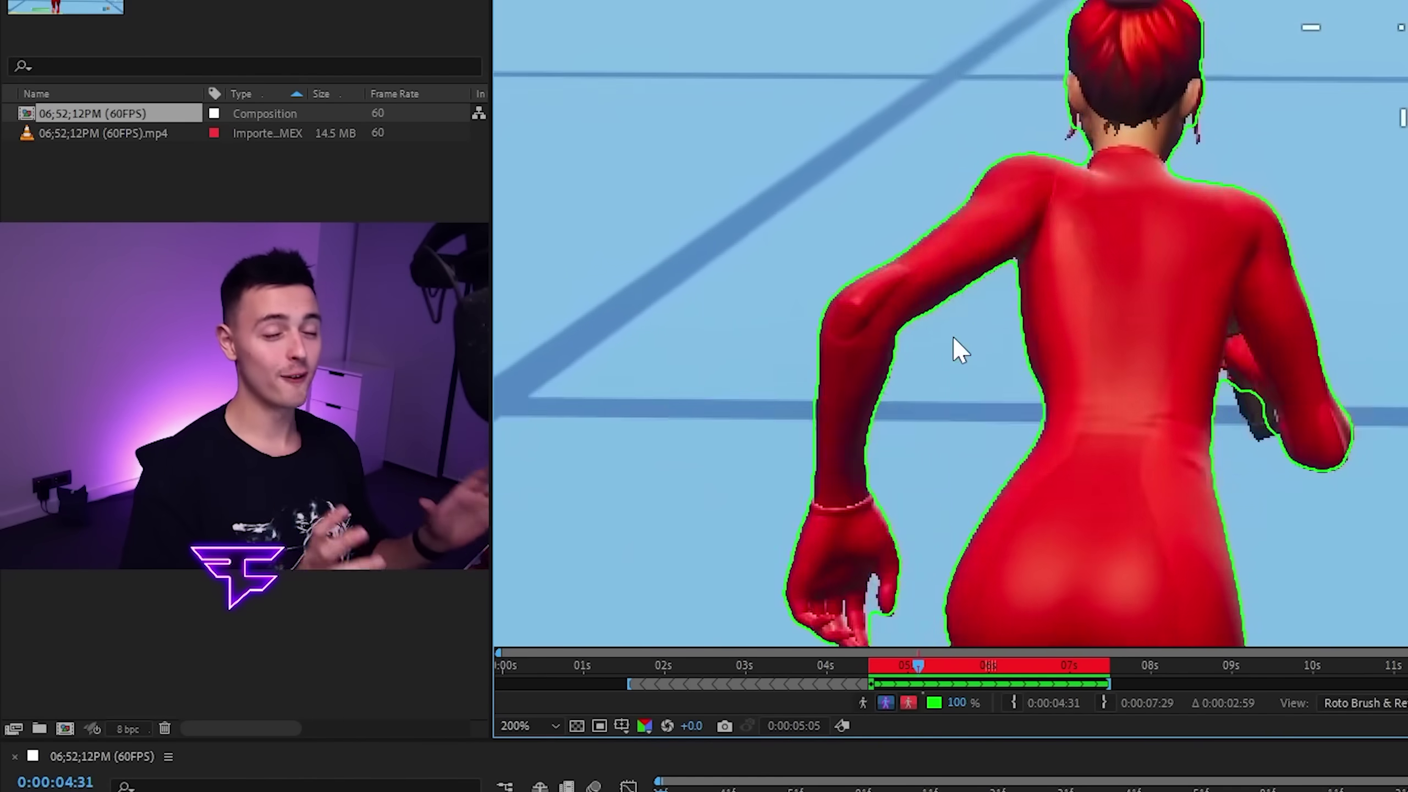
key(space)
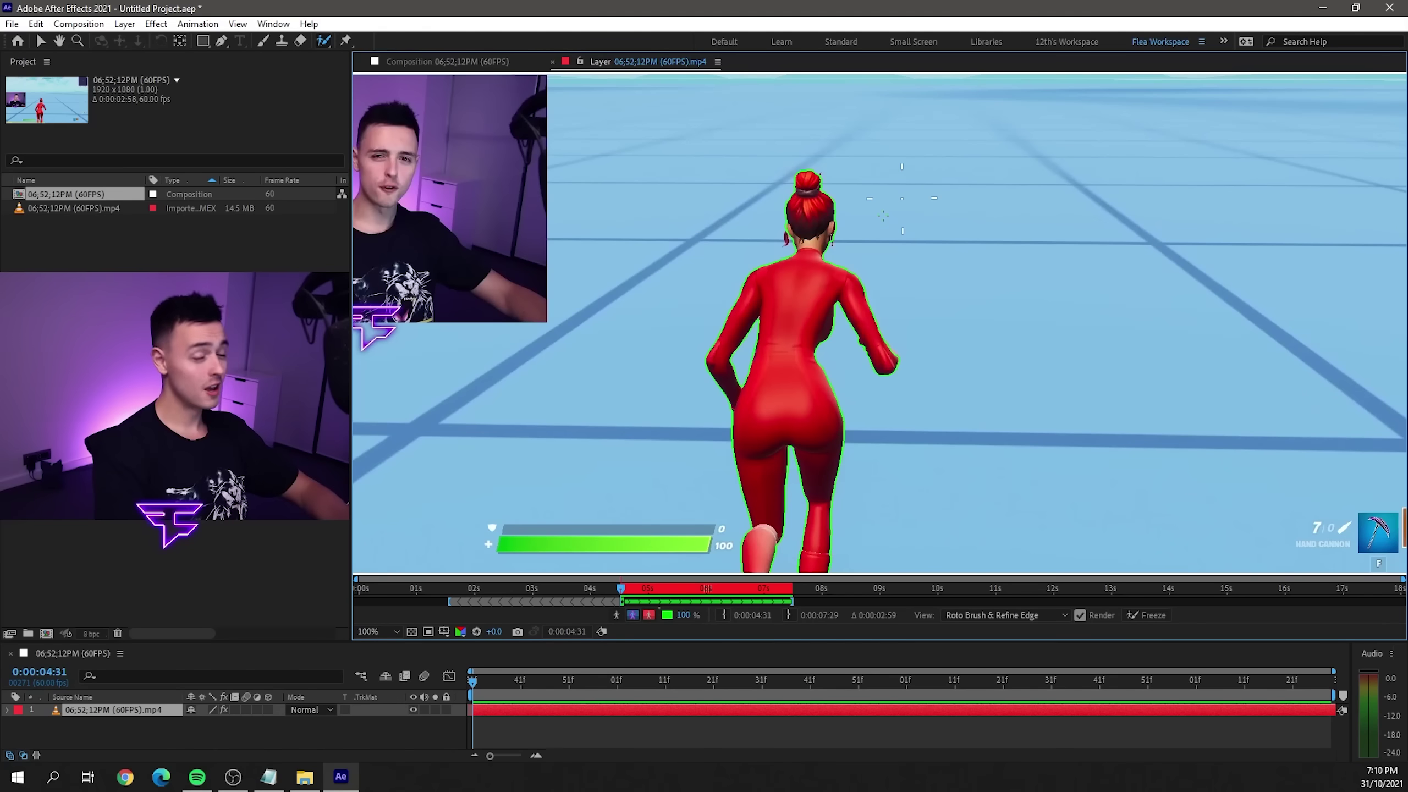
click(470, 61)
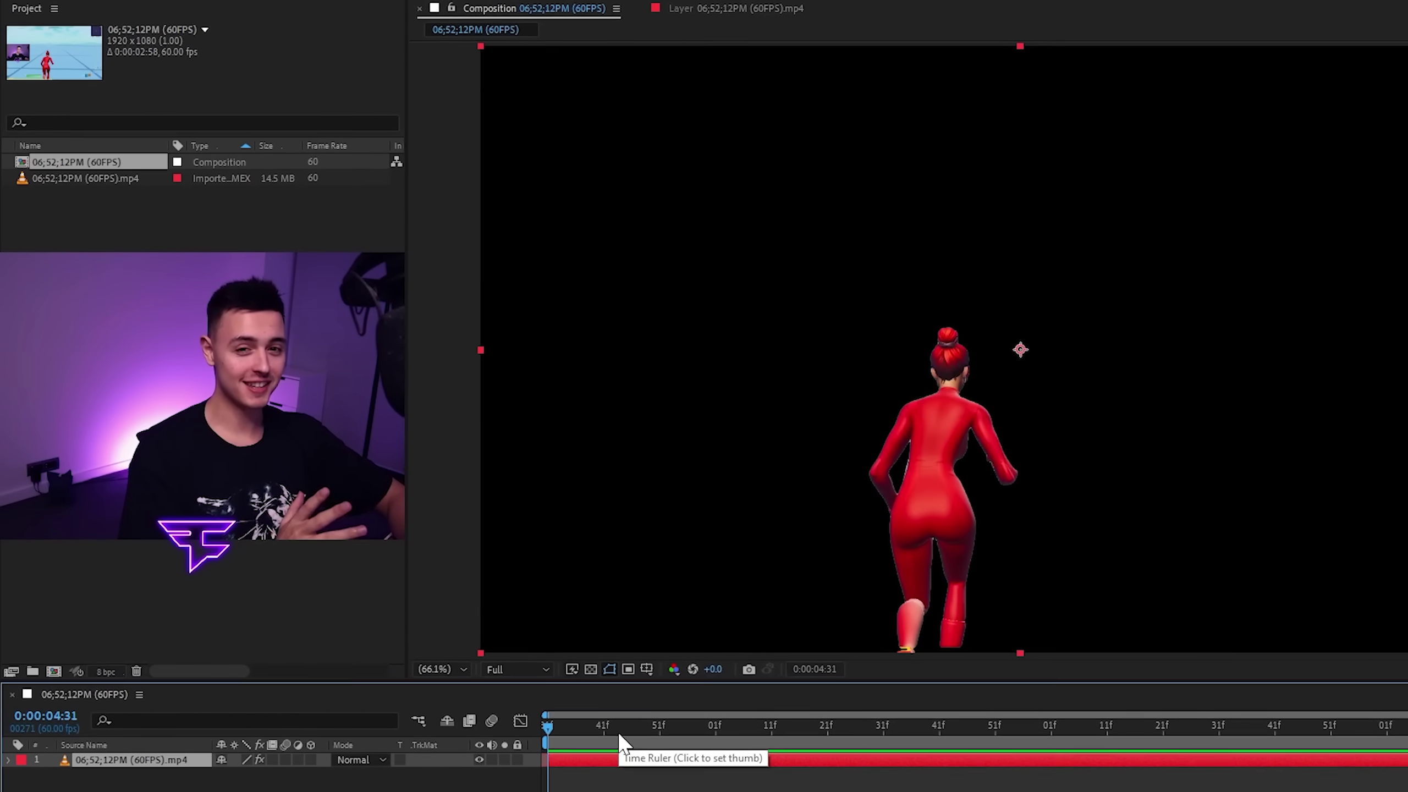
Step: Play the cut-out, set the Linear Color Key colour to light cyan blue, and zoom in on the edges
key(space)
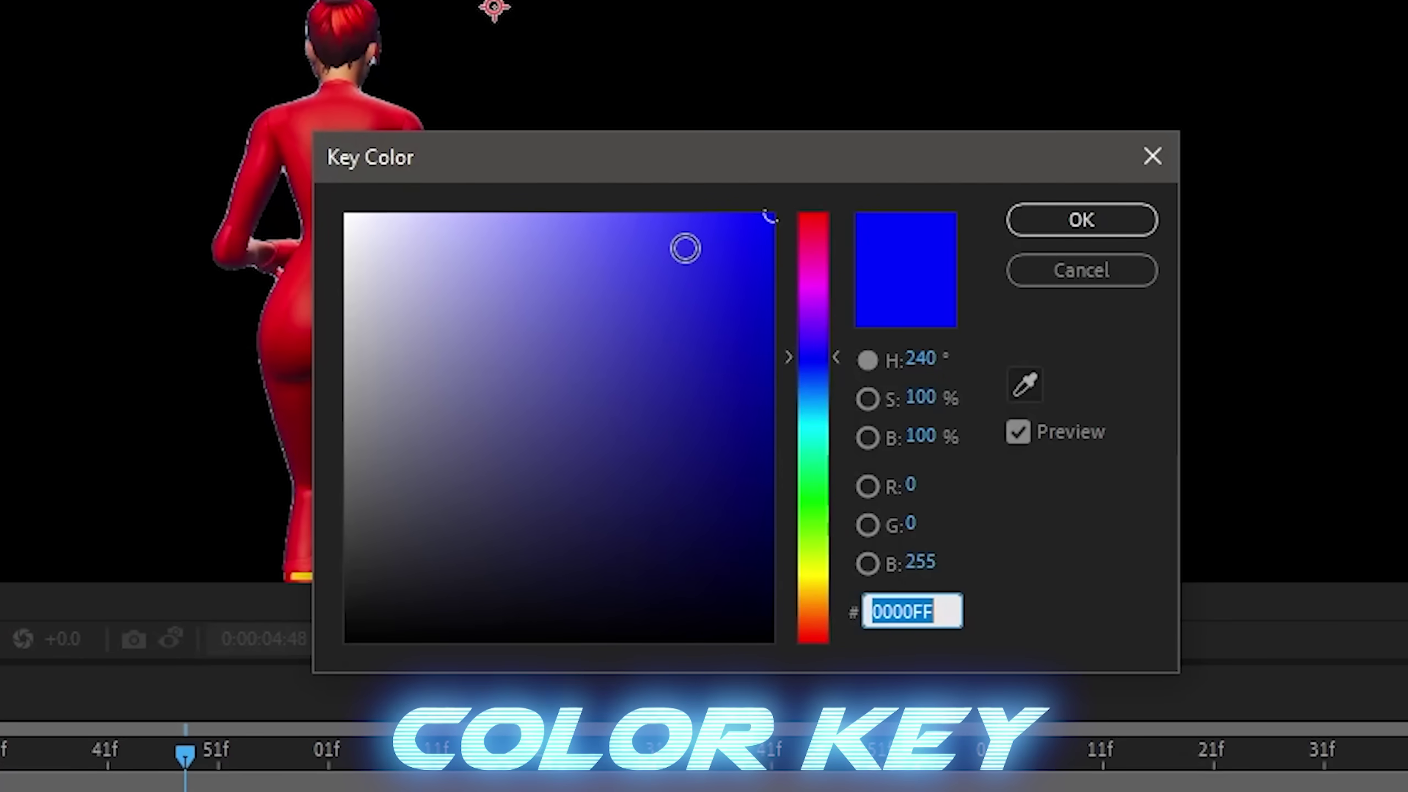
click(518, 210)
click(502, 210)
drag(826, 360, 815, 416)
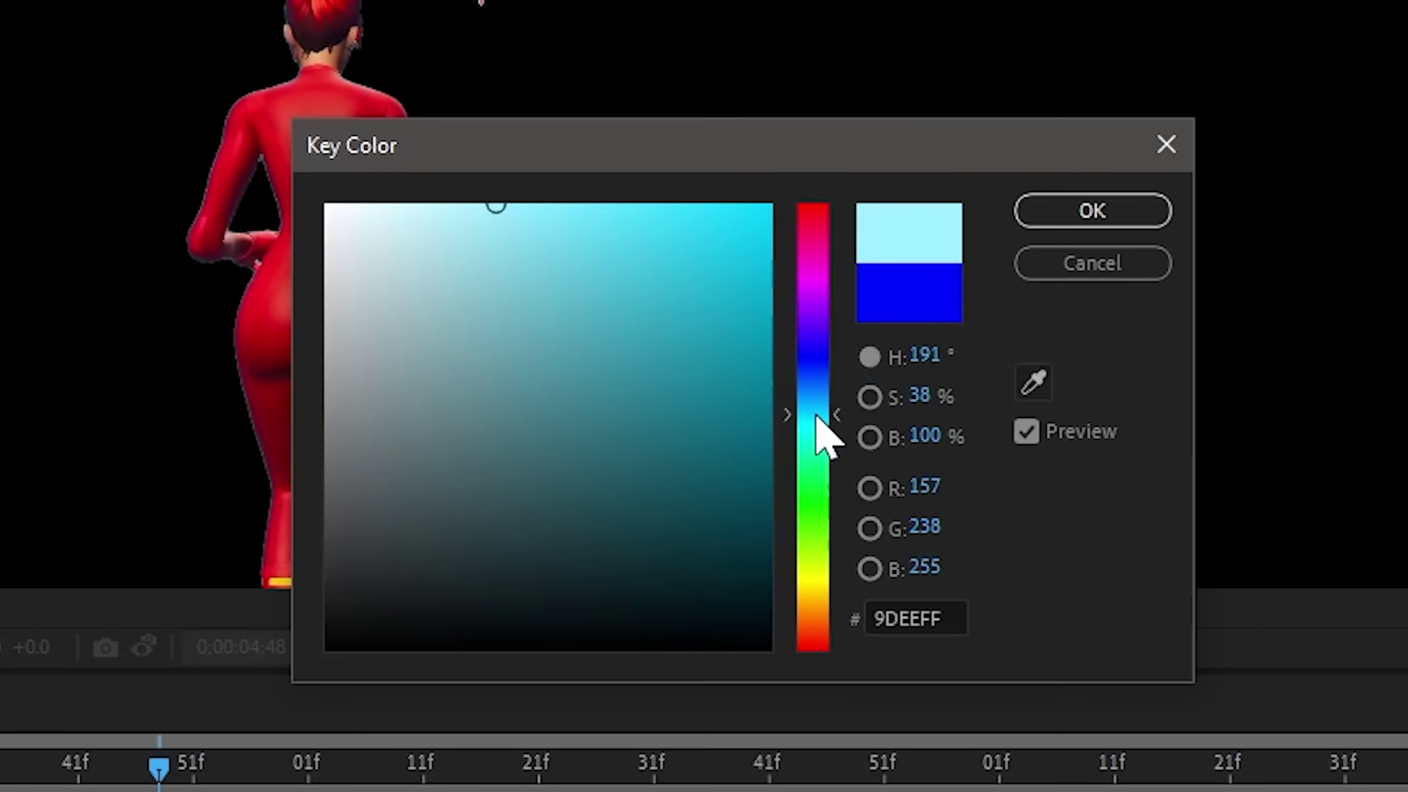
drag(503, 206, 546, 187)
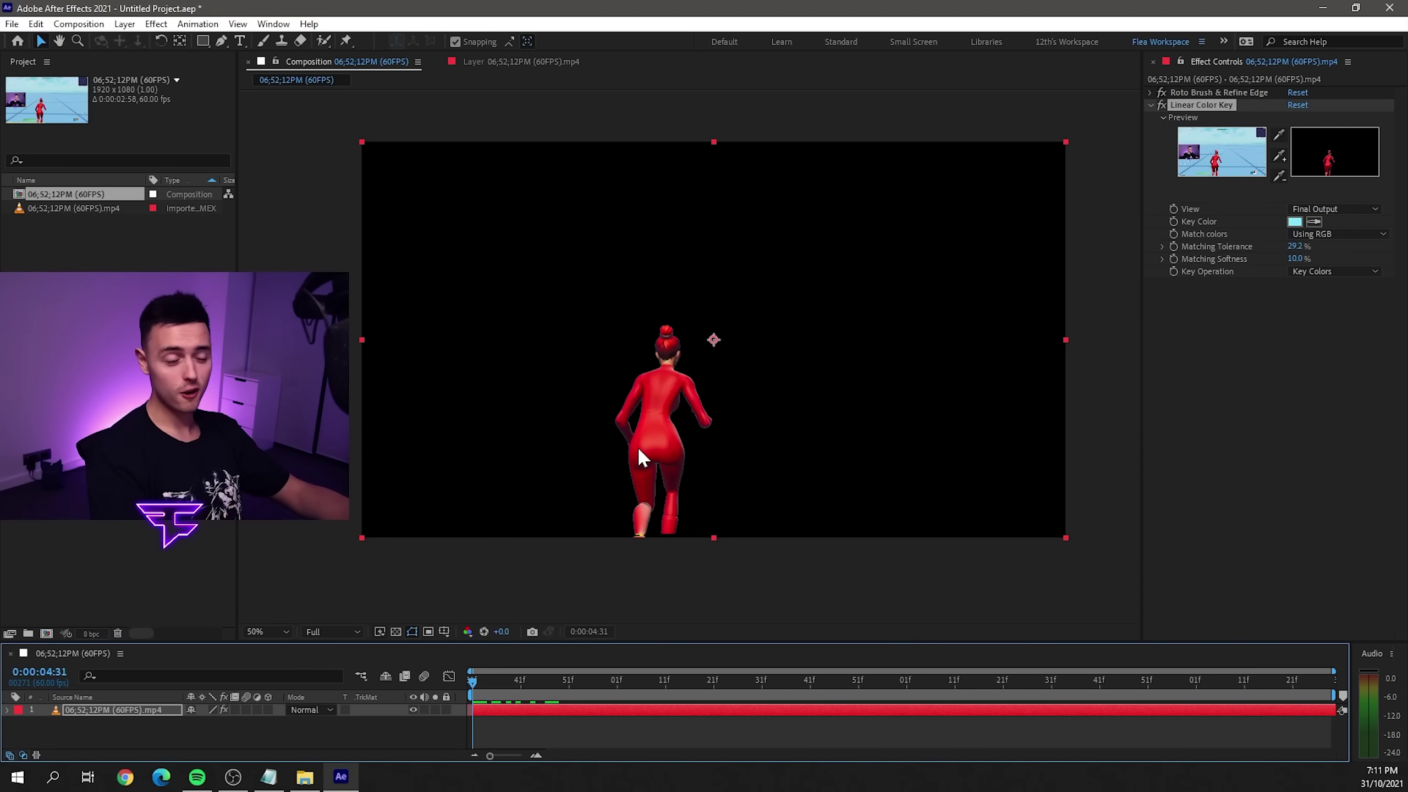
scroll(638, 450, up, 6)
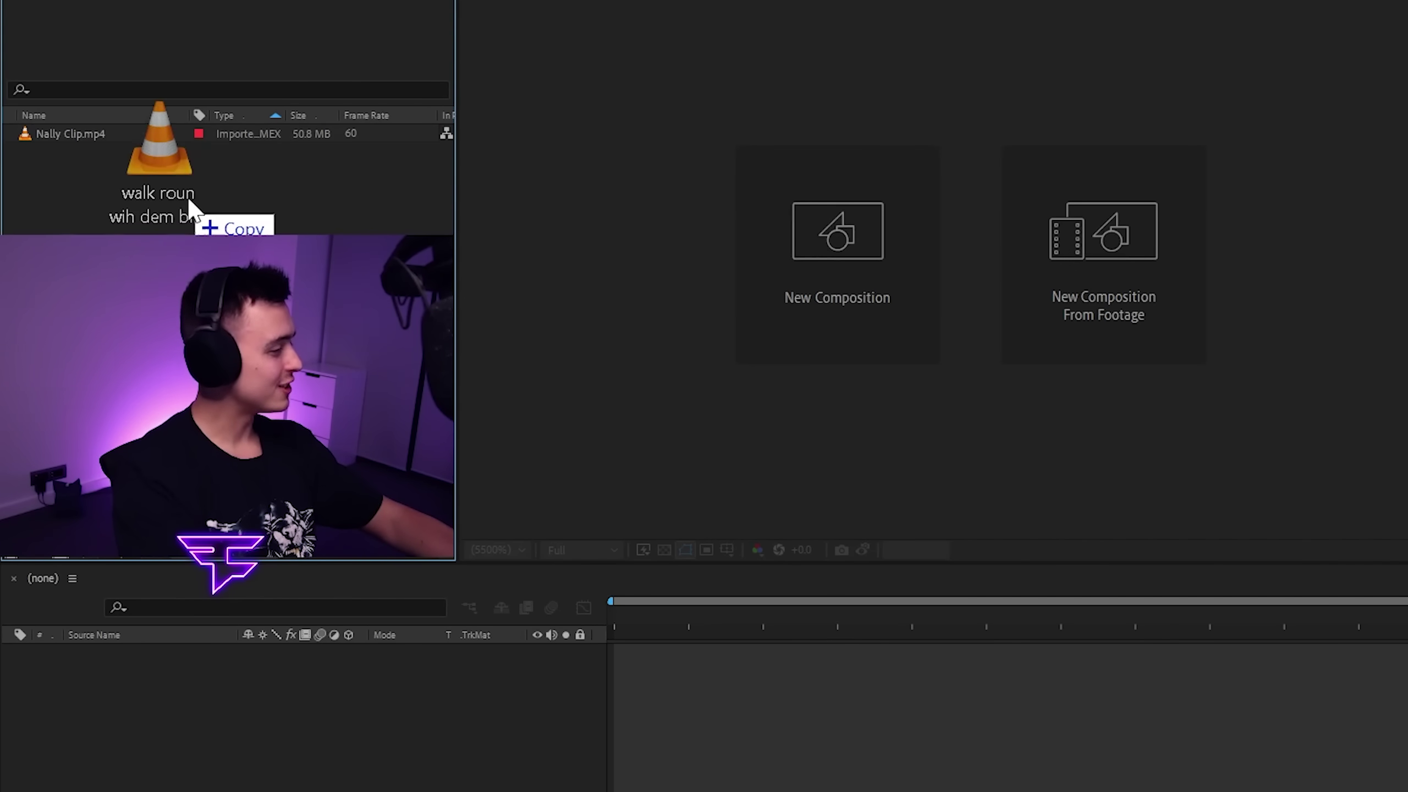
Step: Import walk roun wih dem bills.mp3 and create a composition from Nally Clip.mp4
drag(192, 206, 207, 205)
drag(72, 133, 645, 726)
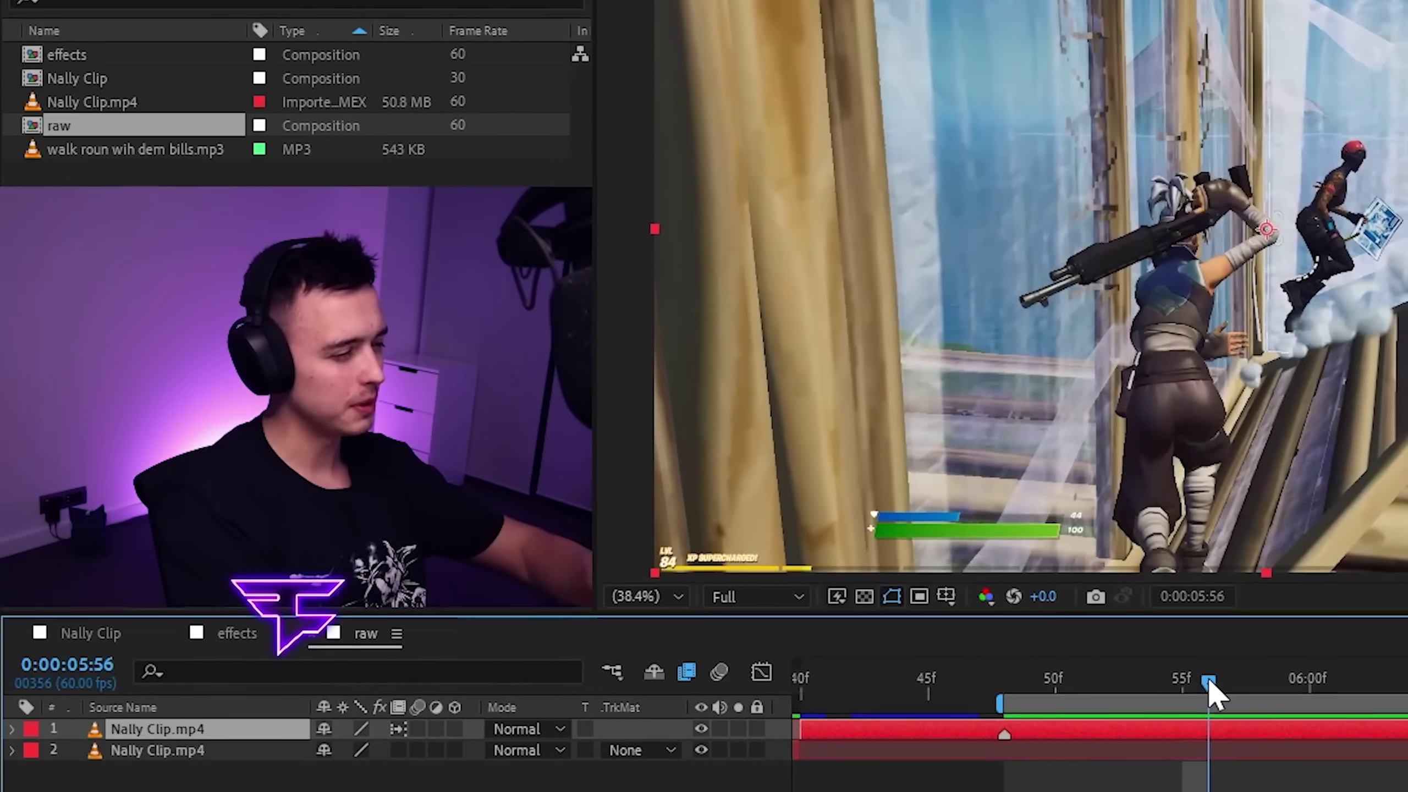
Step: Scrub the playhead to just past the 6-second mark
drag(1210, 688, 1385, 693)
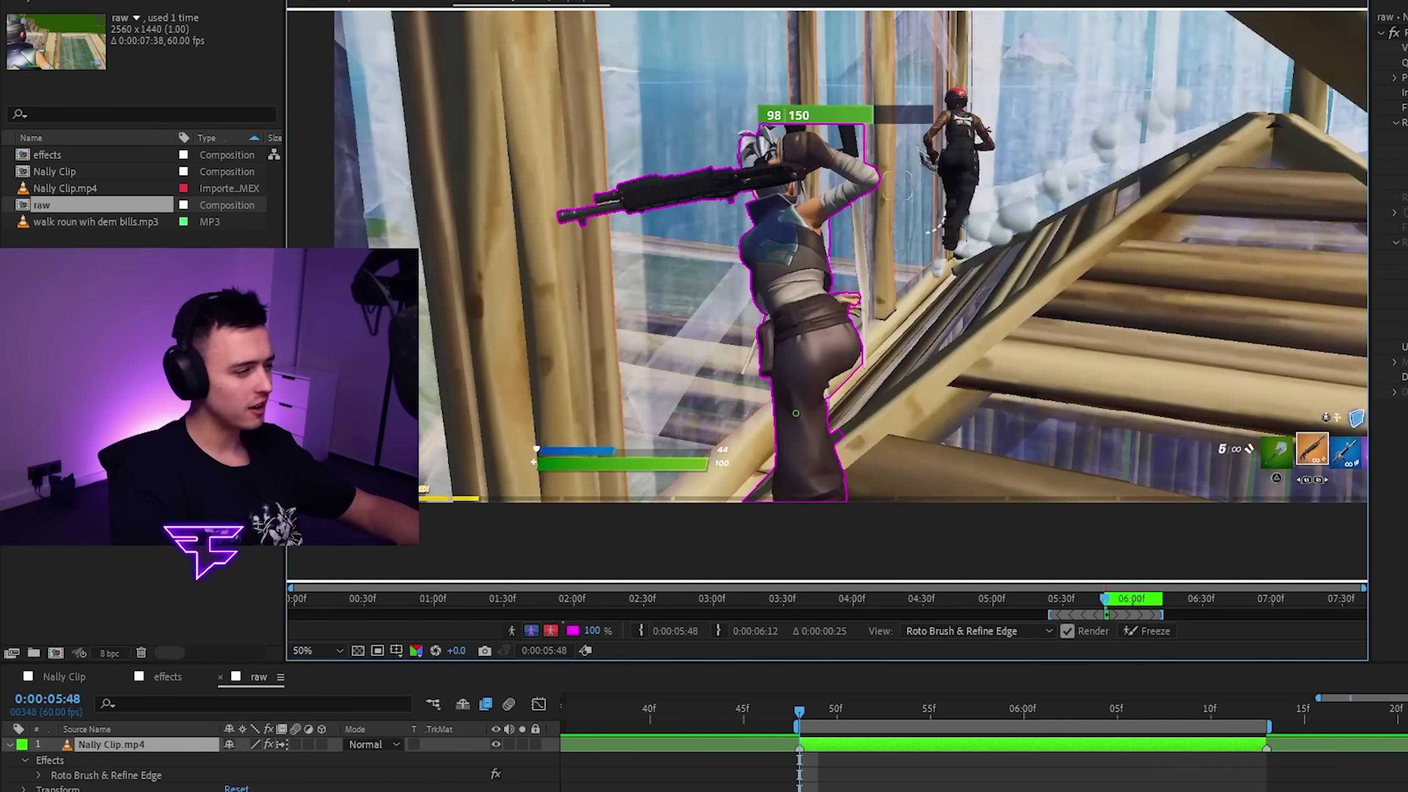
Step: Zoom the Layer panel and expand the timeline to individual frames around 6 seconds
scroll(818, 200, up, 4)
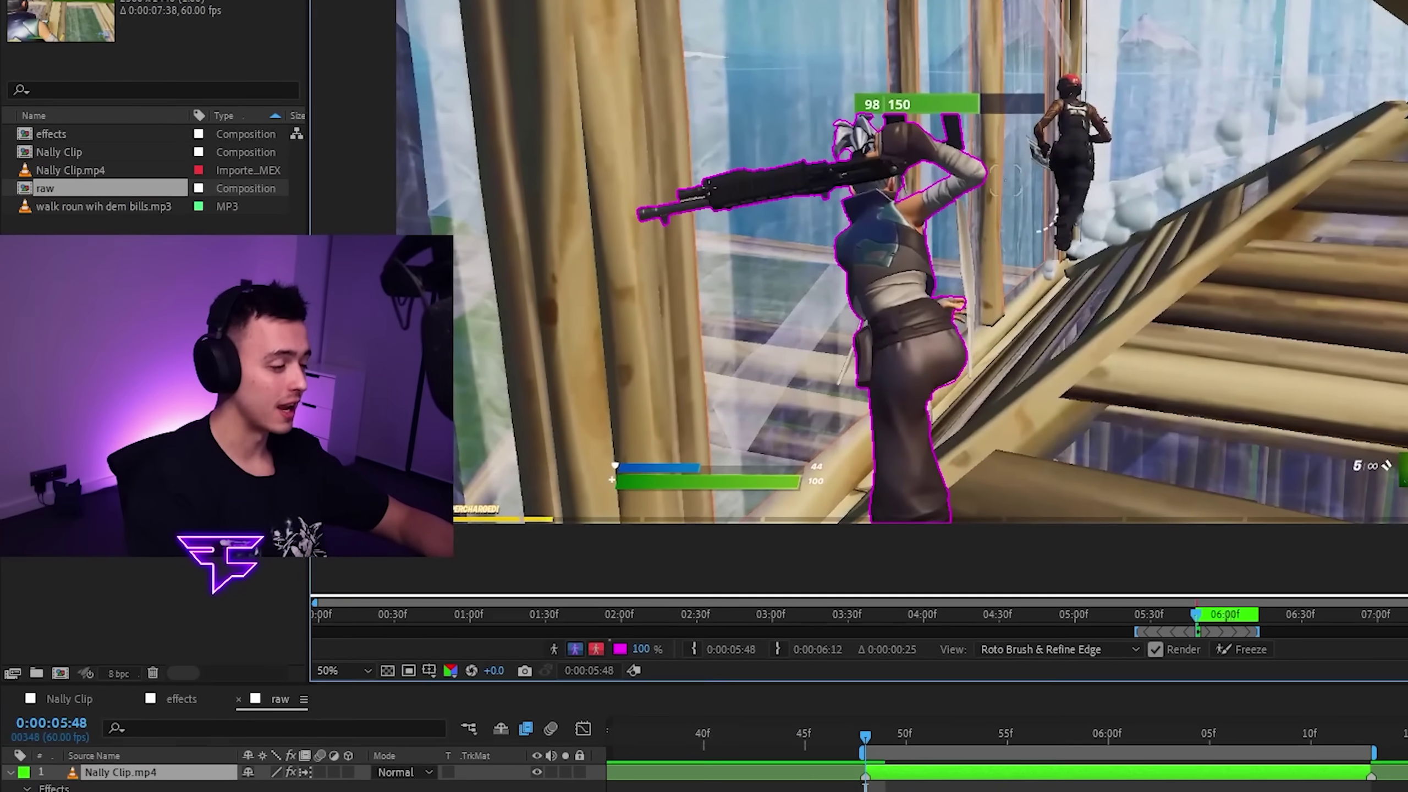
key(equal)
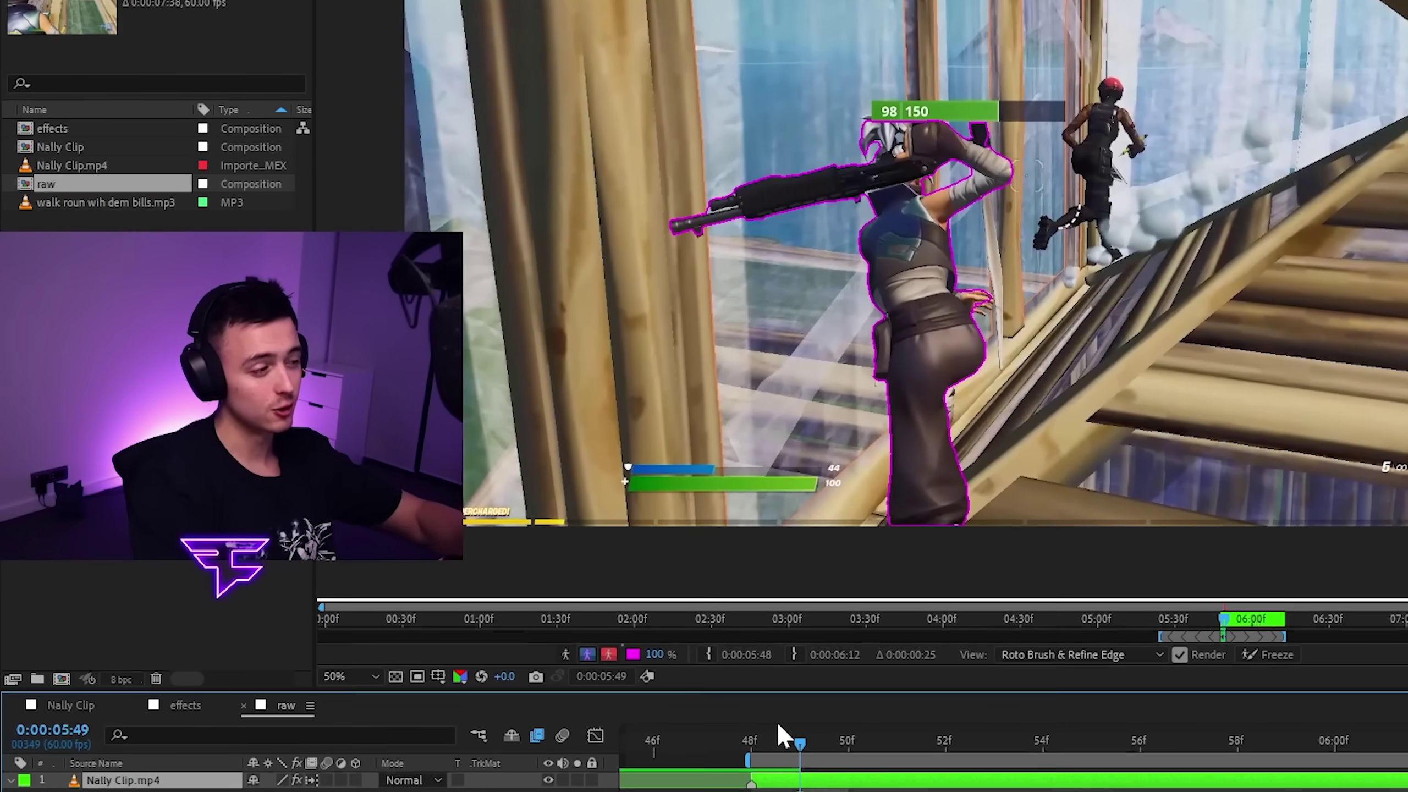
scroll(715, 213, up, 6)
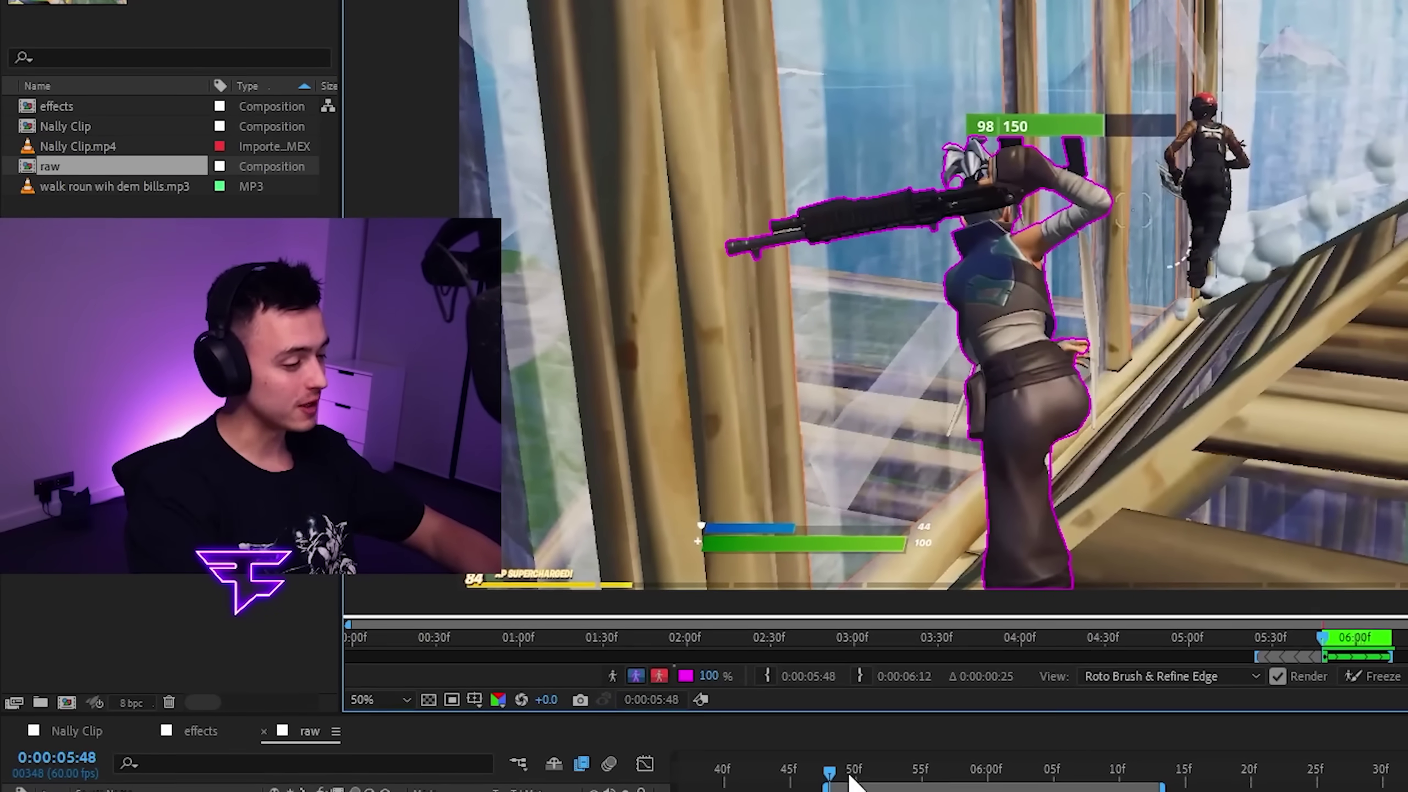
Step: Check the outline on later frames, then freeze the player's Roto Brush span
drag(846, 780, 1020, 782)
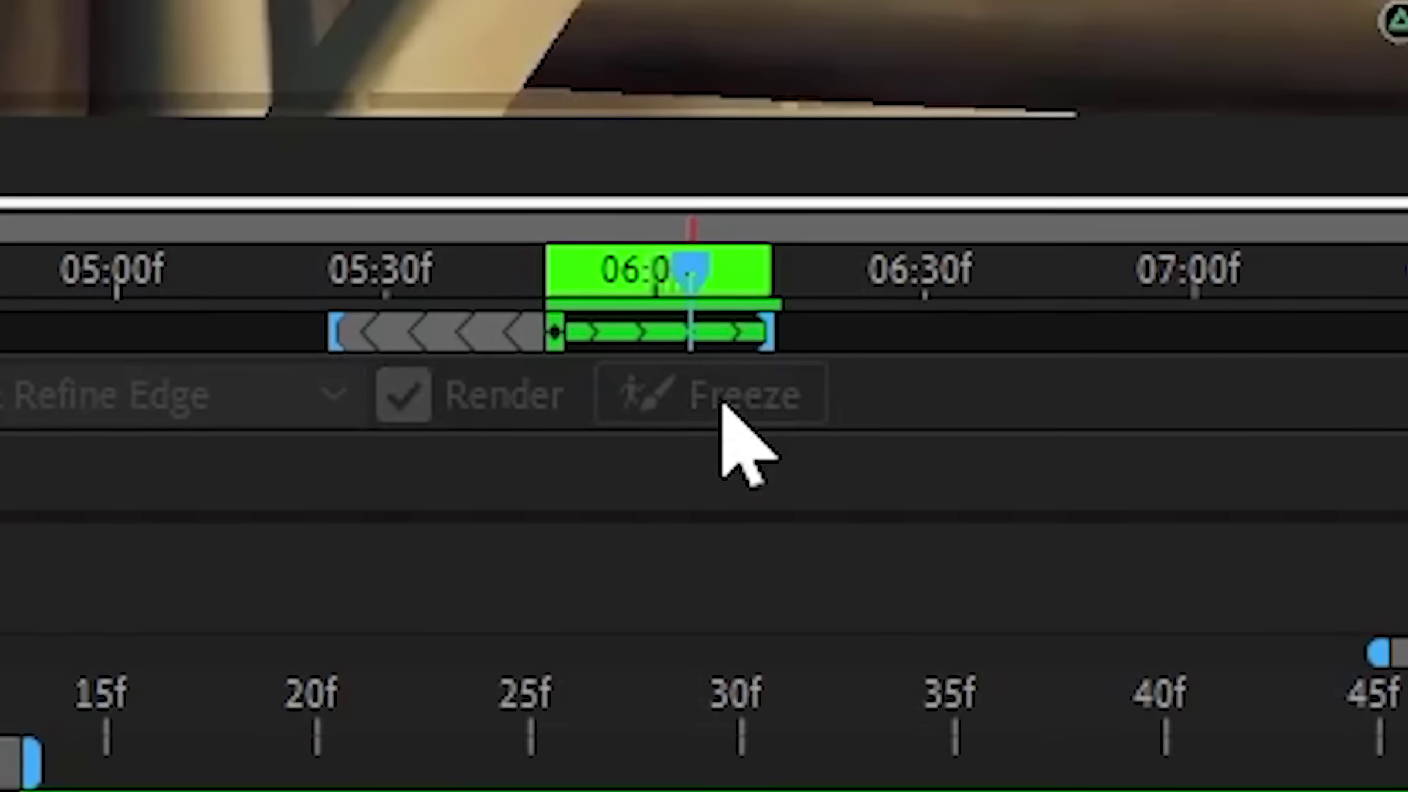
click(729, 413)
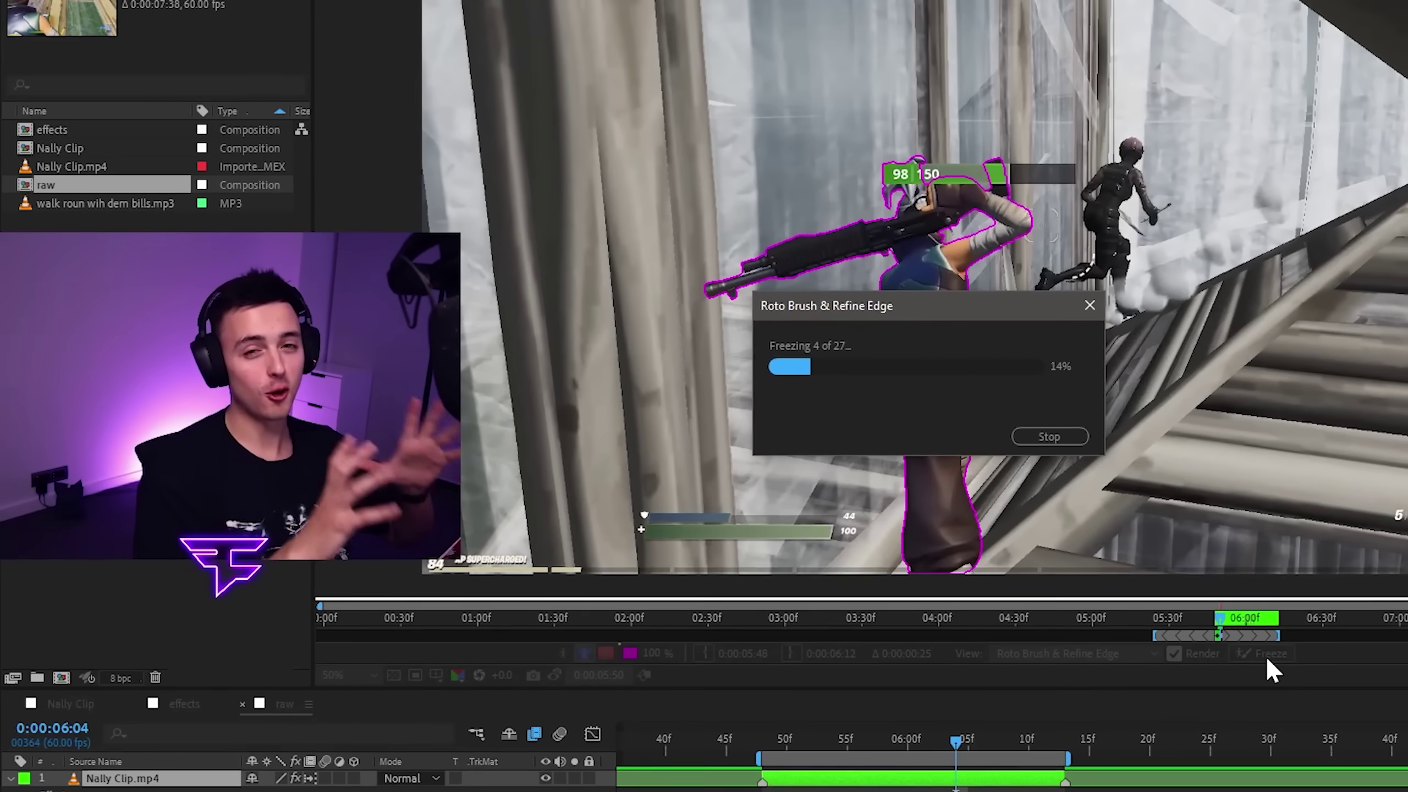